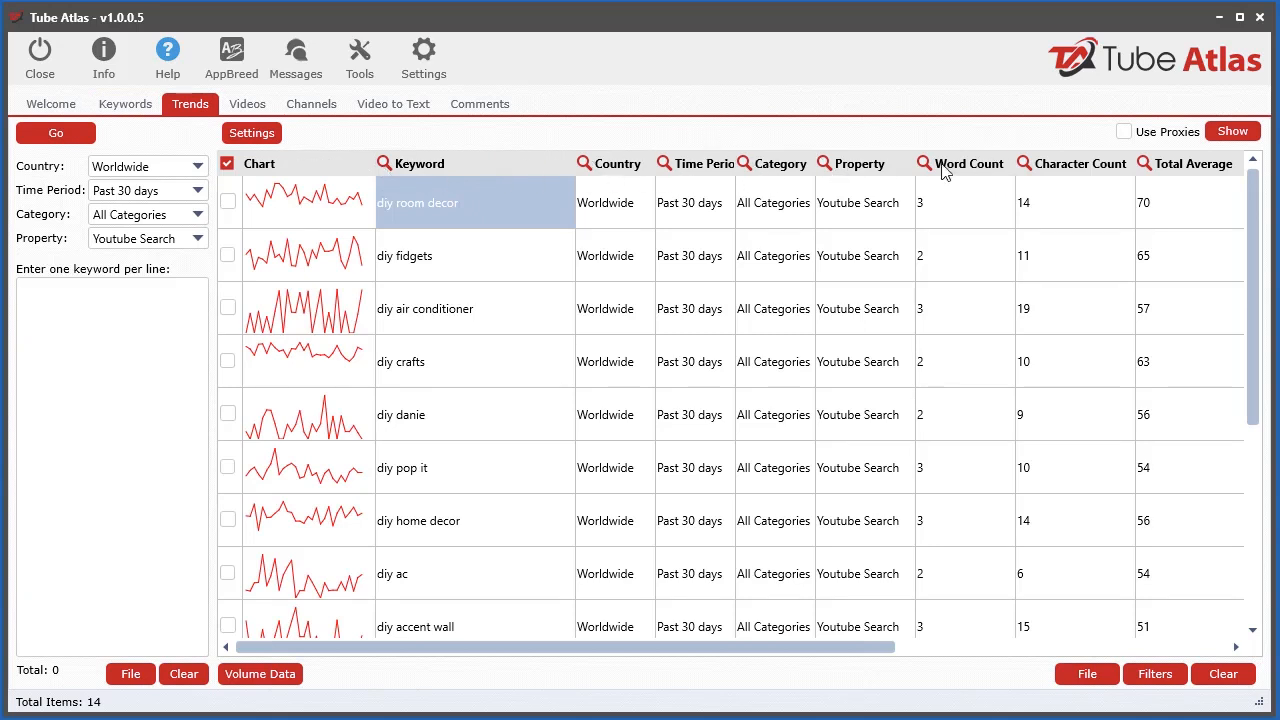
- Inspect the Rank, Character Count and Seed column filters of the keywords table
left_click(128, 110)
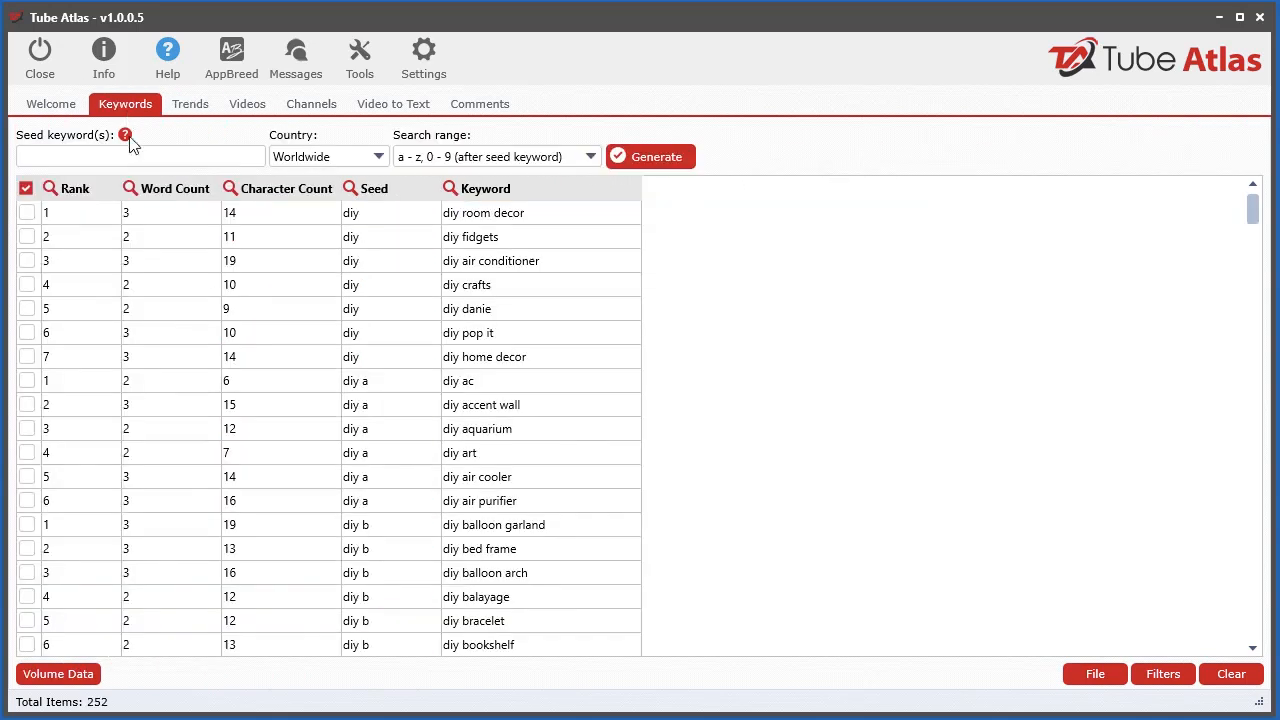
left_click(50, 189)
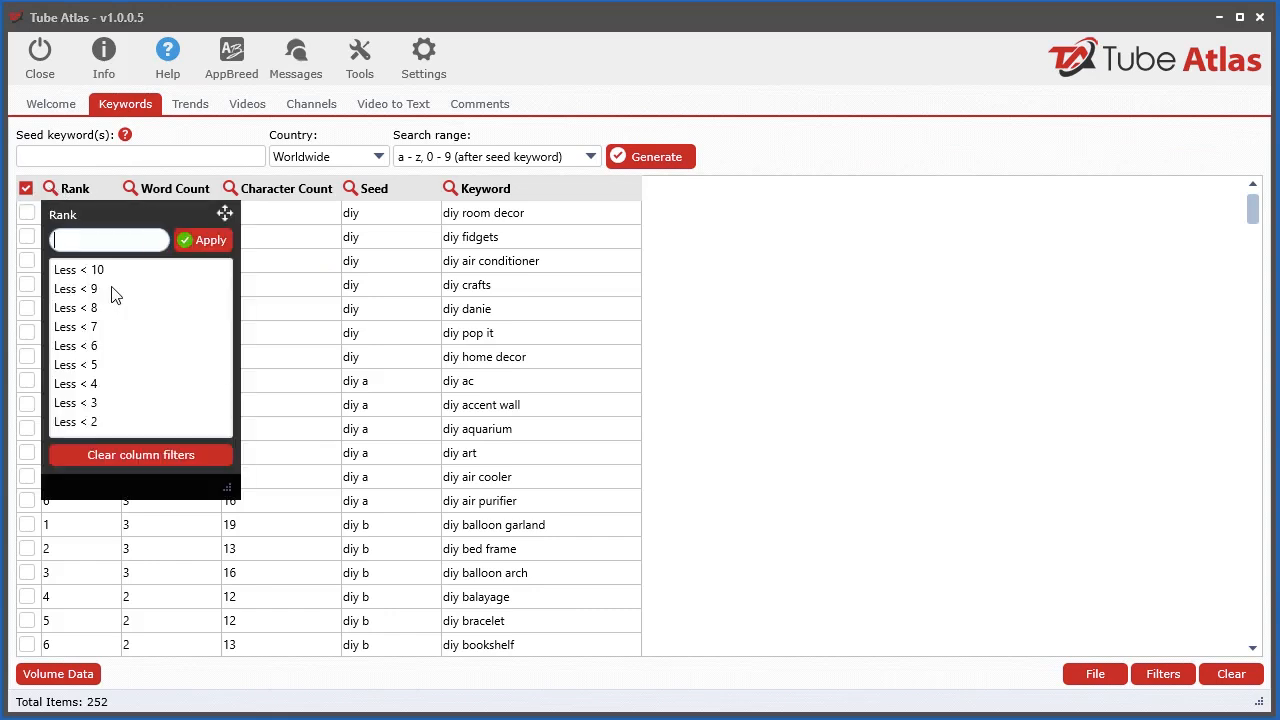
left_click(231, 189)
left_click(349, 190)
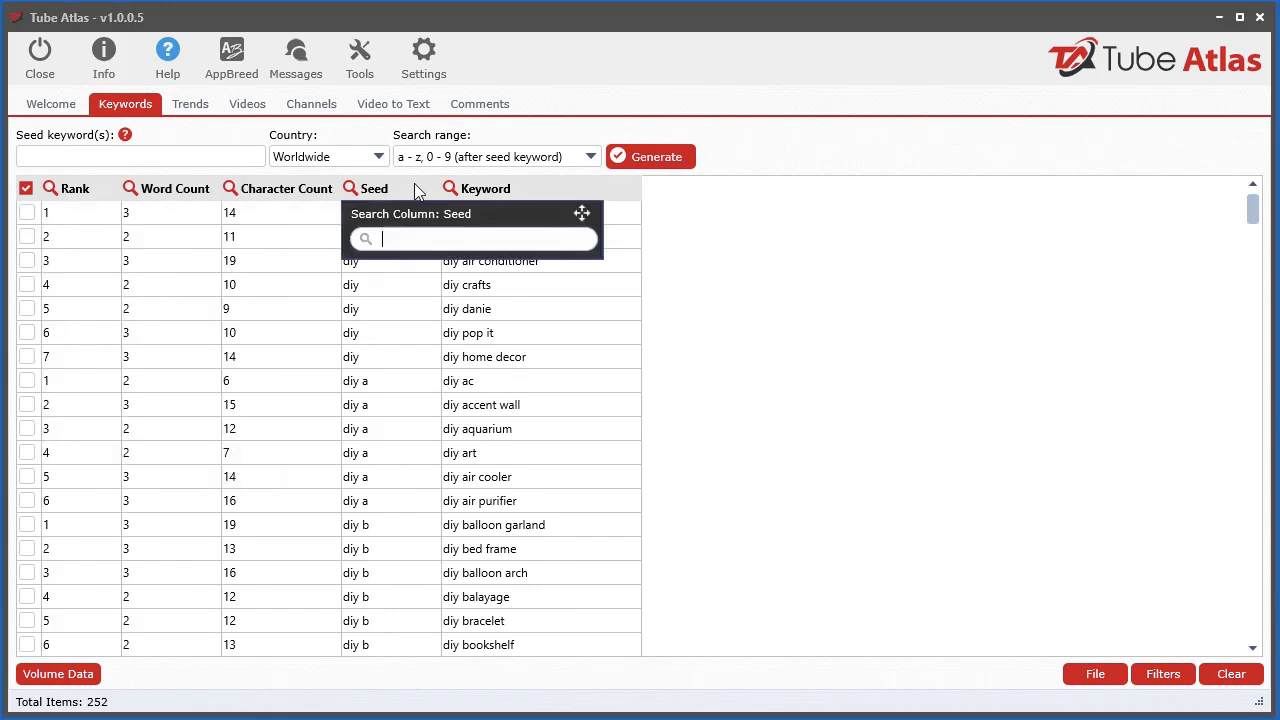
- Filter the videos table to titles containing "back to school" and move the search box off the results
left_click(247, 104)
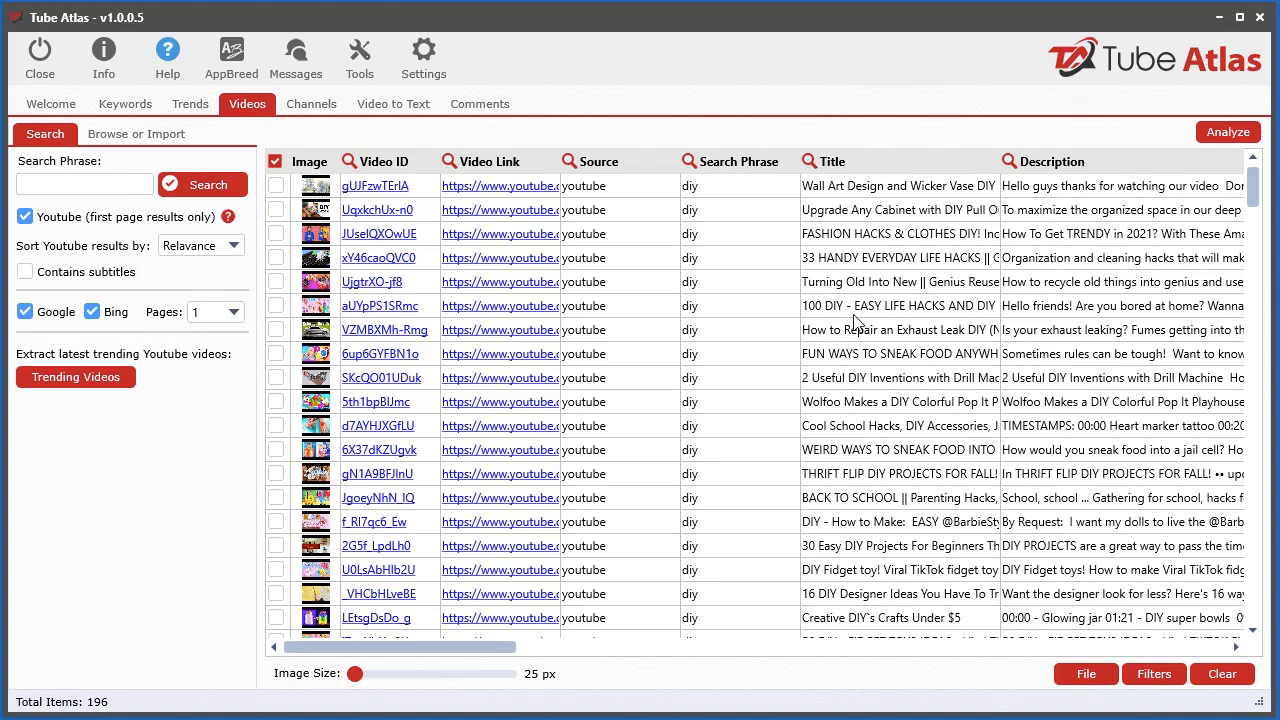
left_click(809, 162)
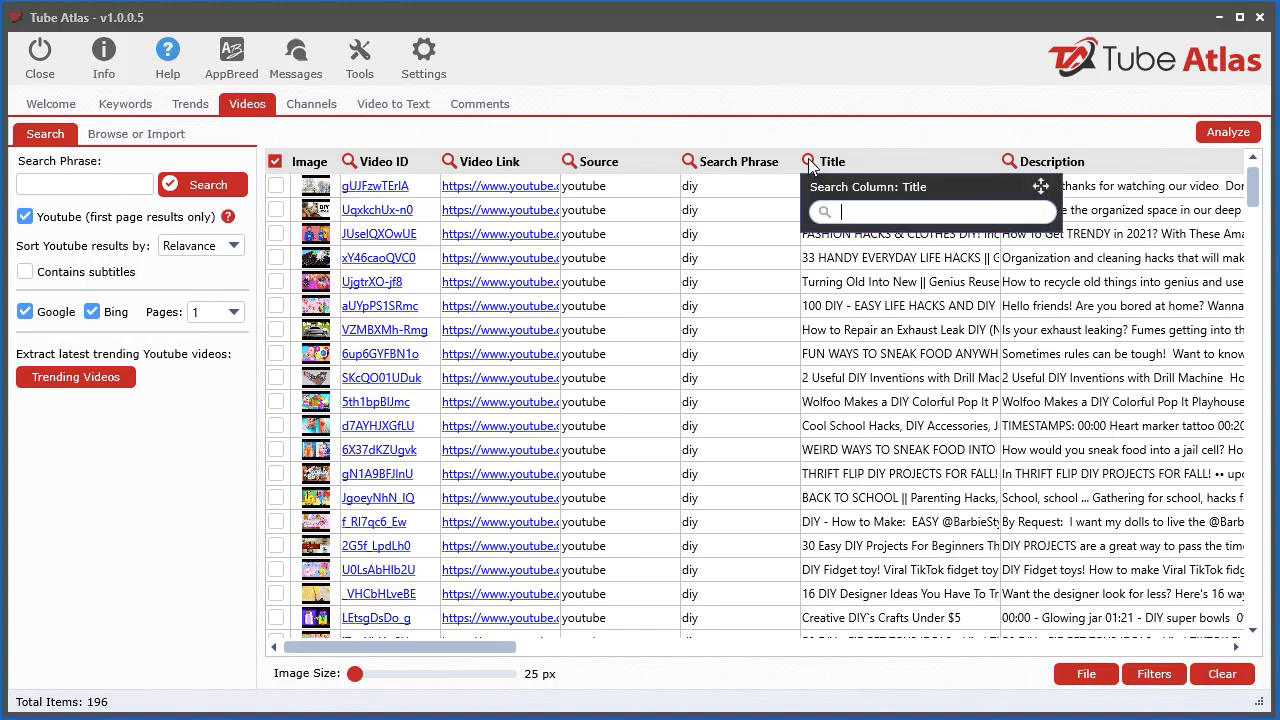
left_click(864, 210)
type("back to school")
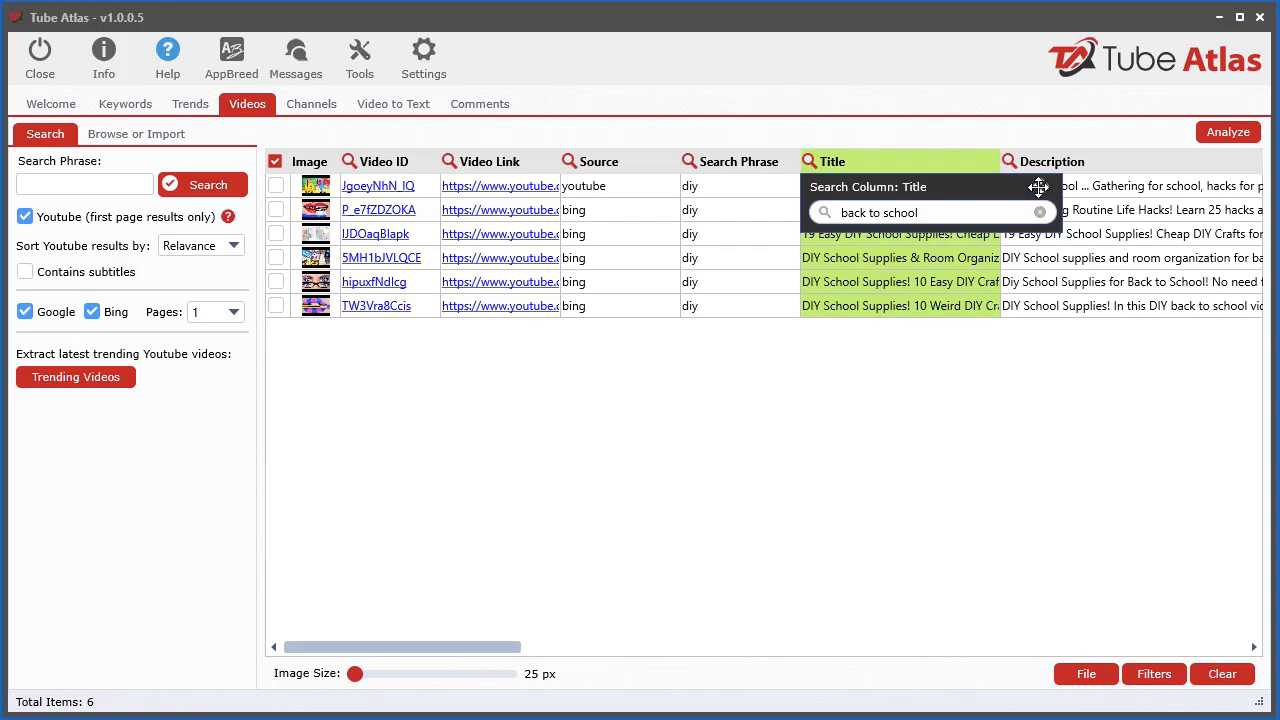
left_click_drag(1041, 186, 515, 353)
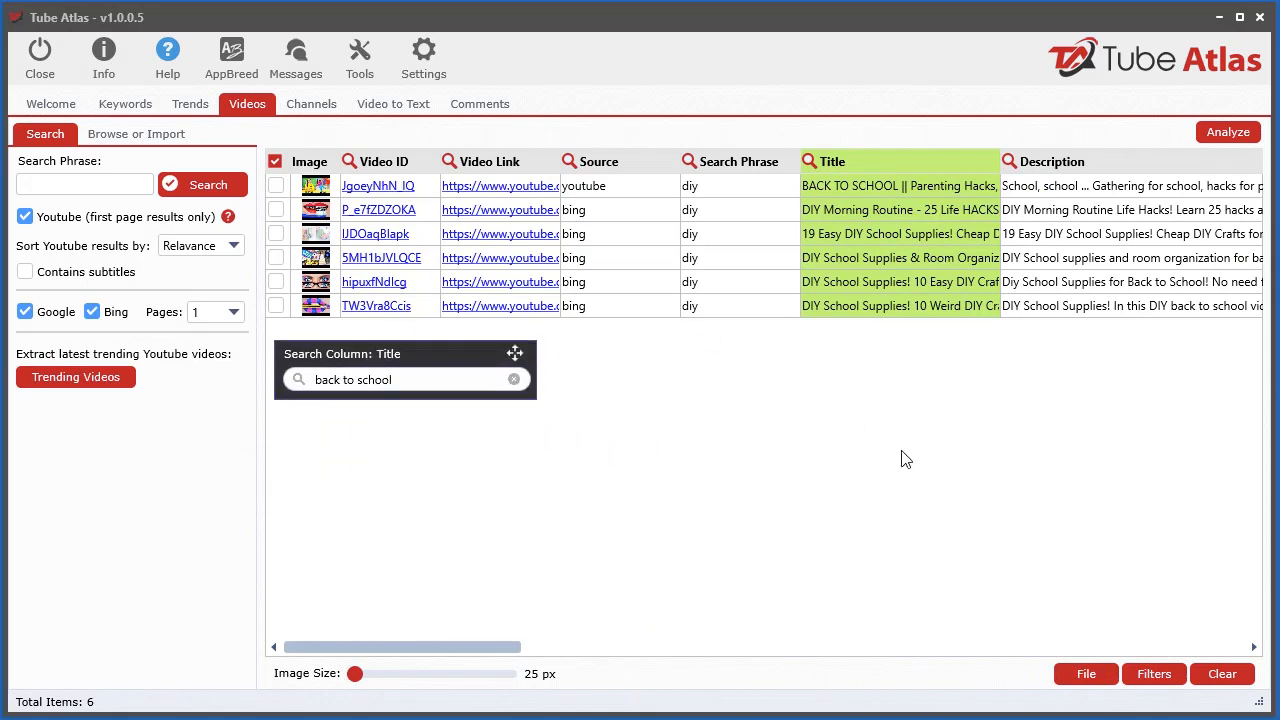
left_click(850, 533)
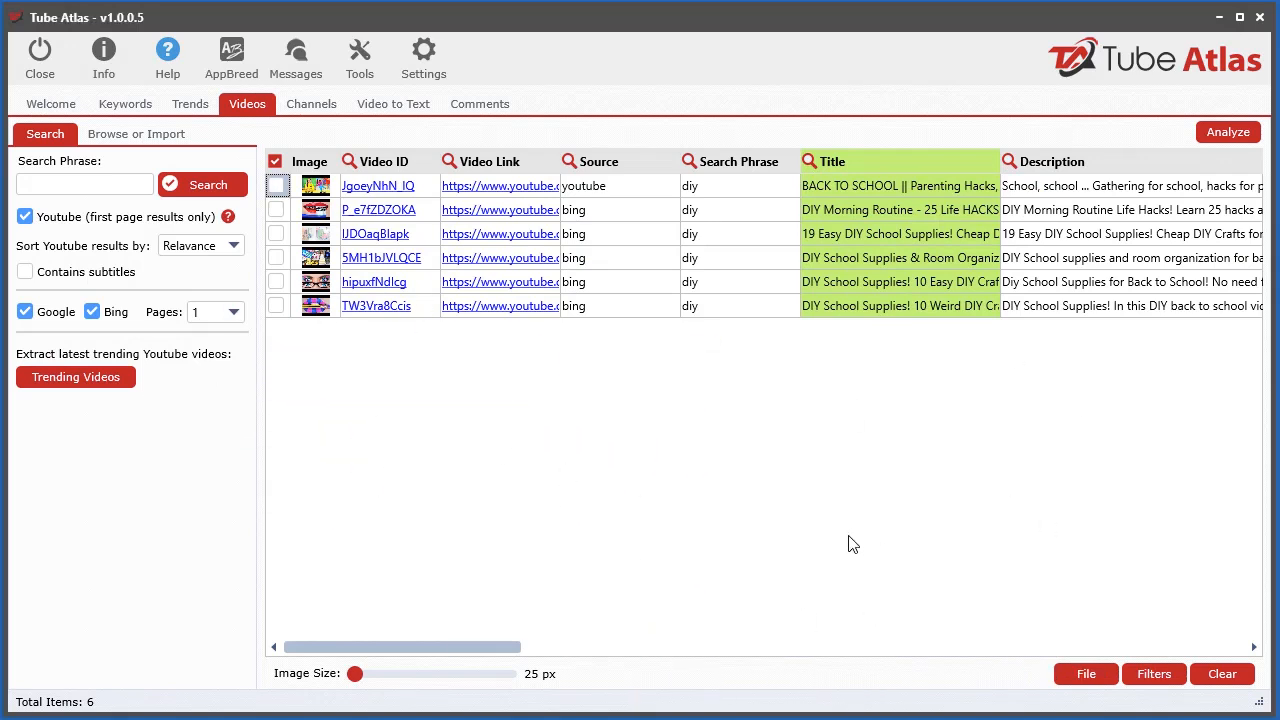
- Try the quoted phrase "back to school" as the Title filter and clear the filter
right_click(674, 365)
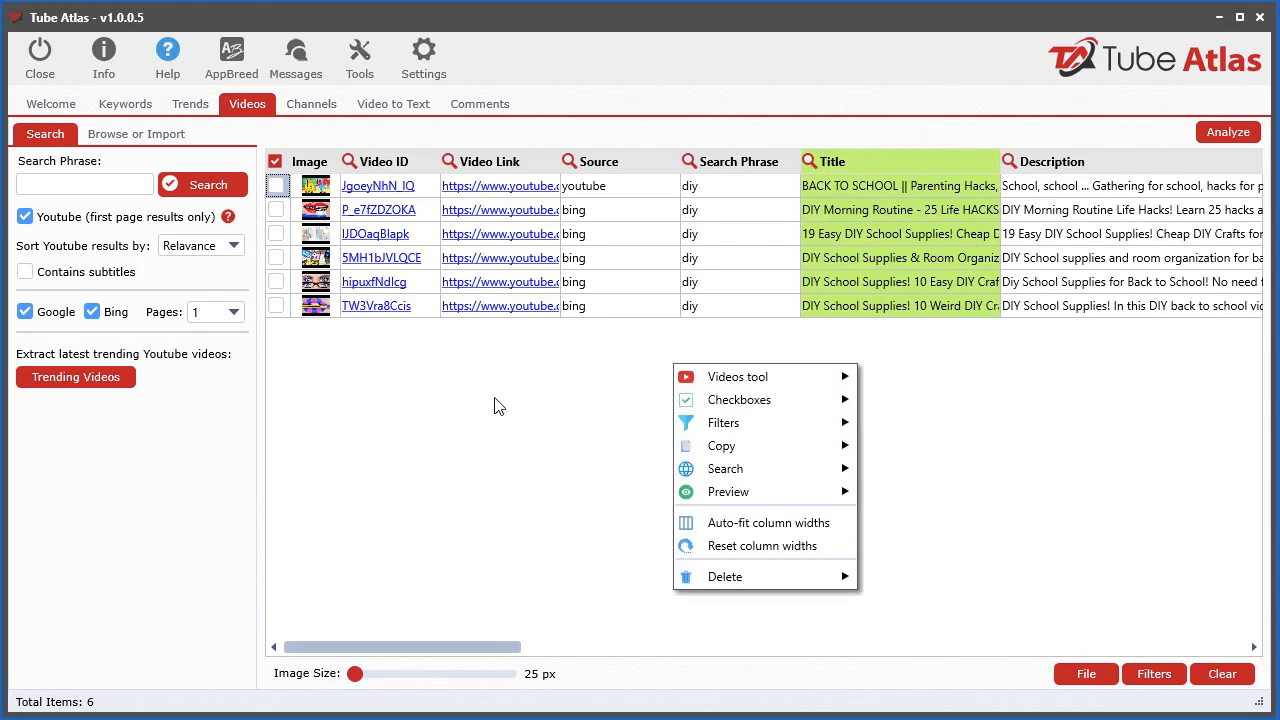
left_click(530, 393)
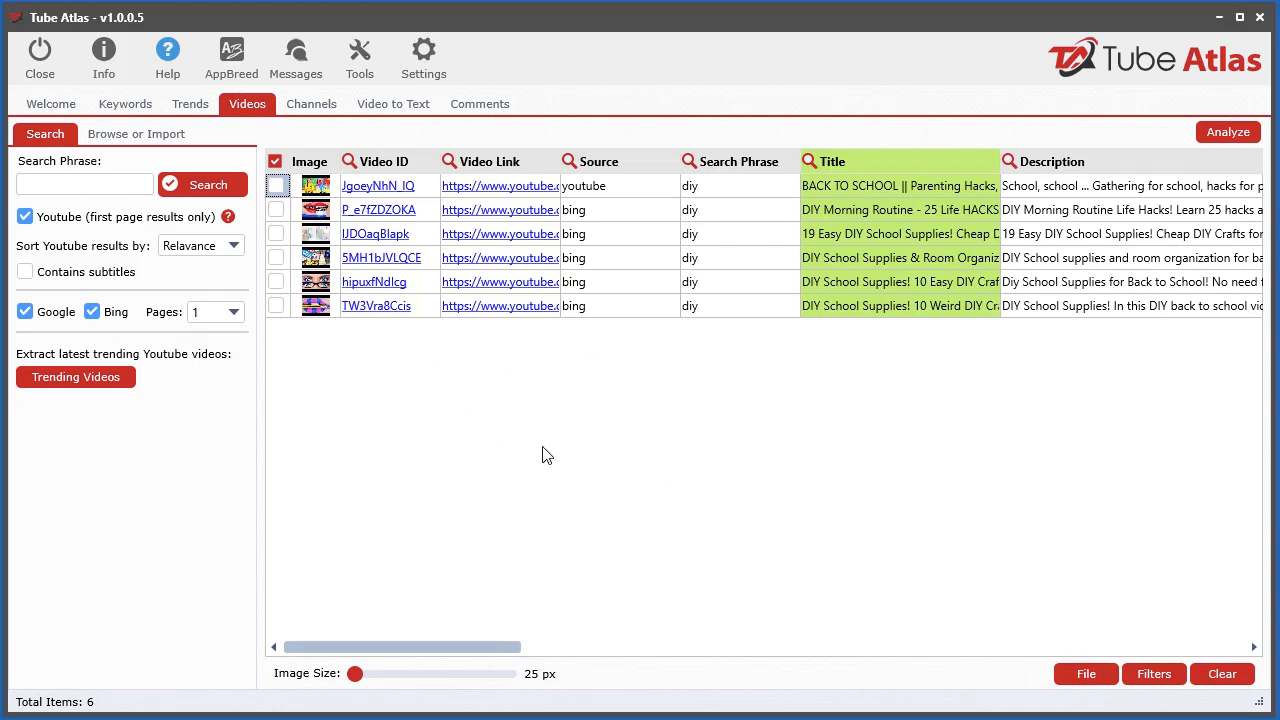
left_click(808, 162)
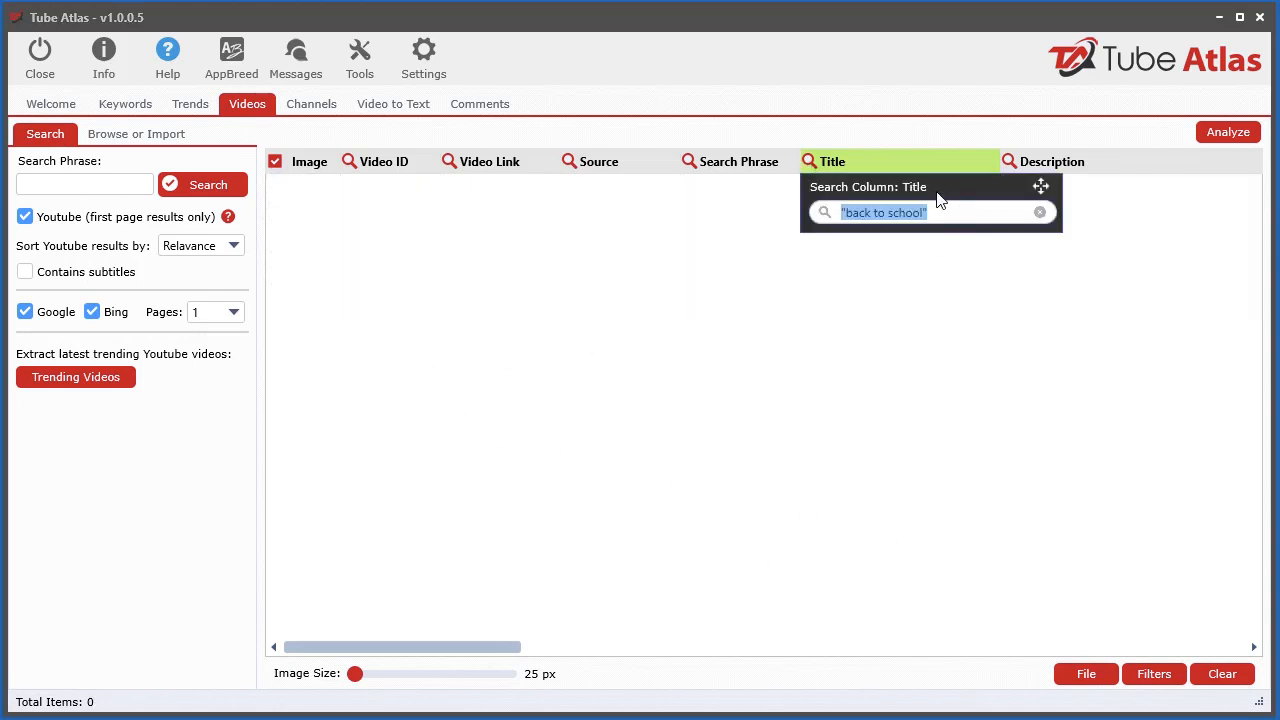
left_click(1040, 213)
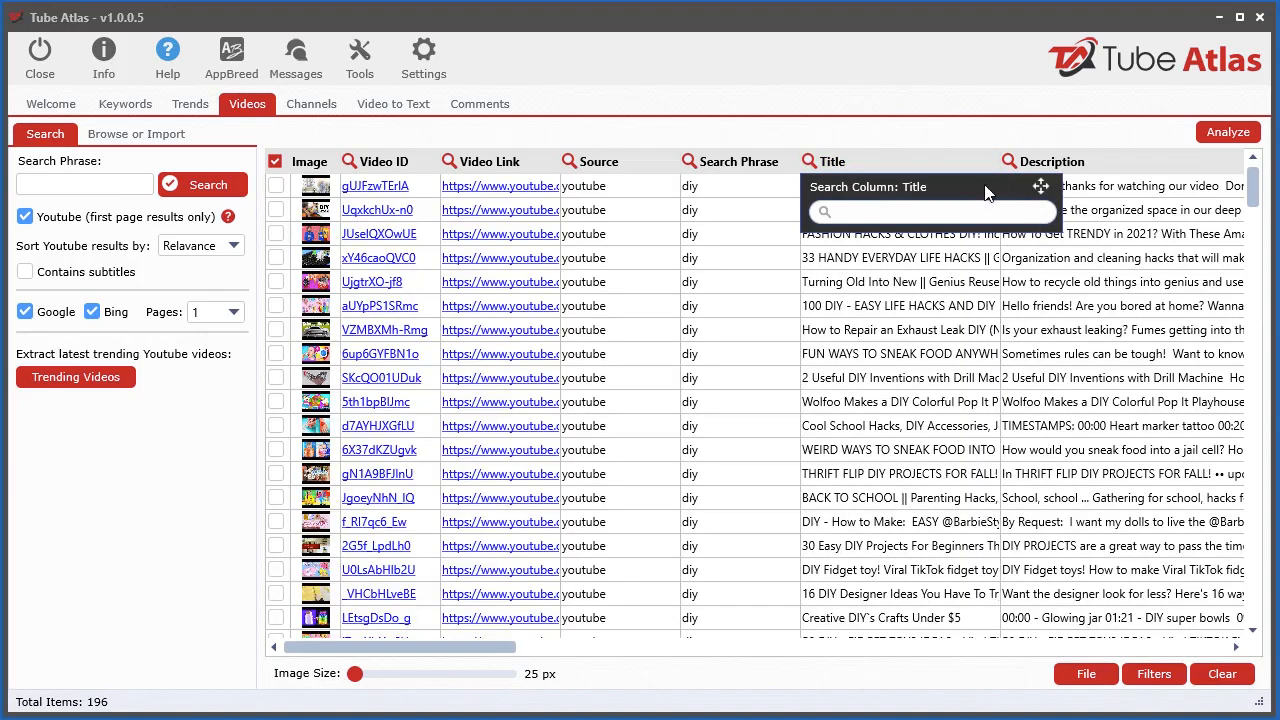
- Try filtering the video titles by "rea" and clear the Title search
left_click_drag(1040, 186, 689, 207)
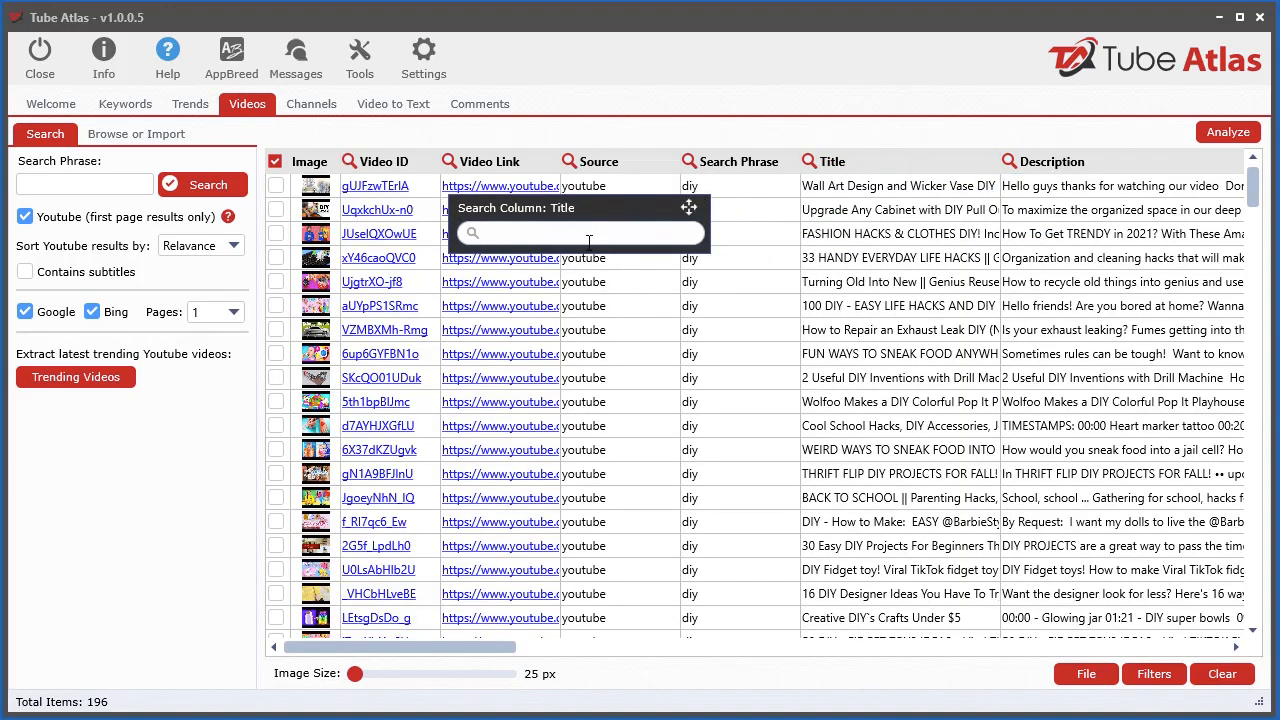
type("rea")
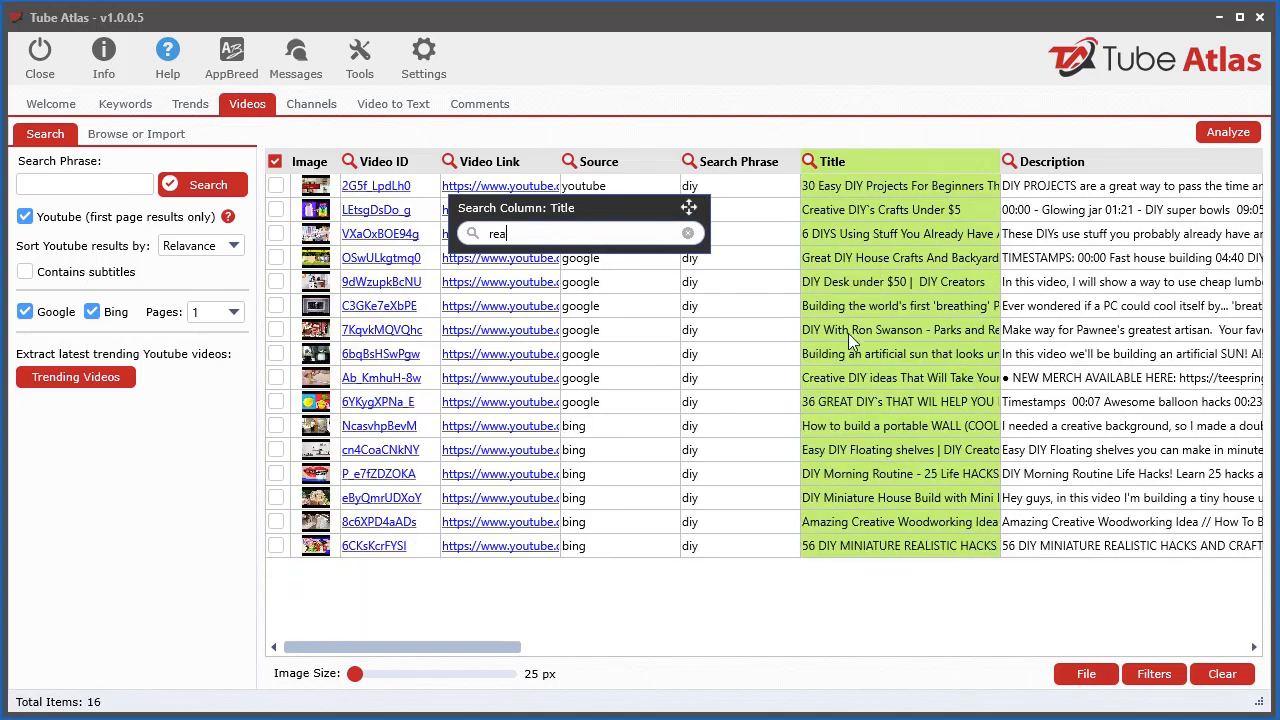
left_click(688, 233)
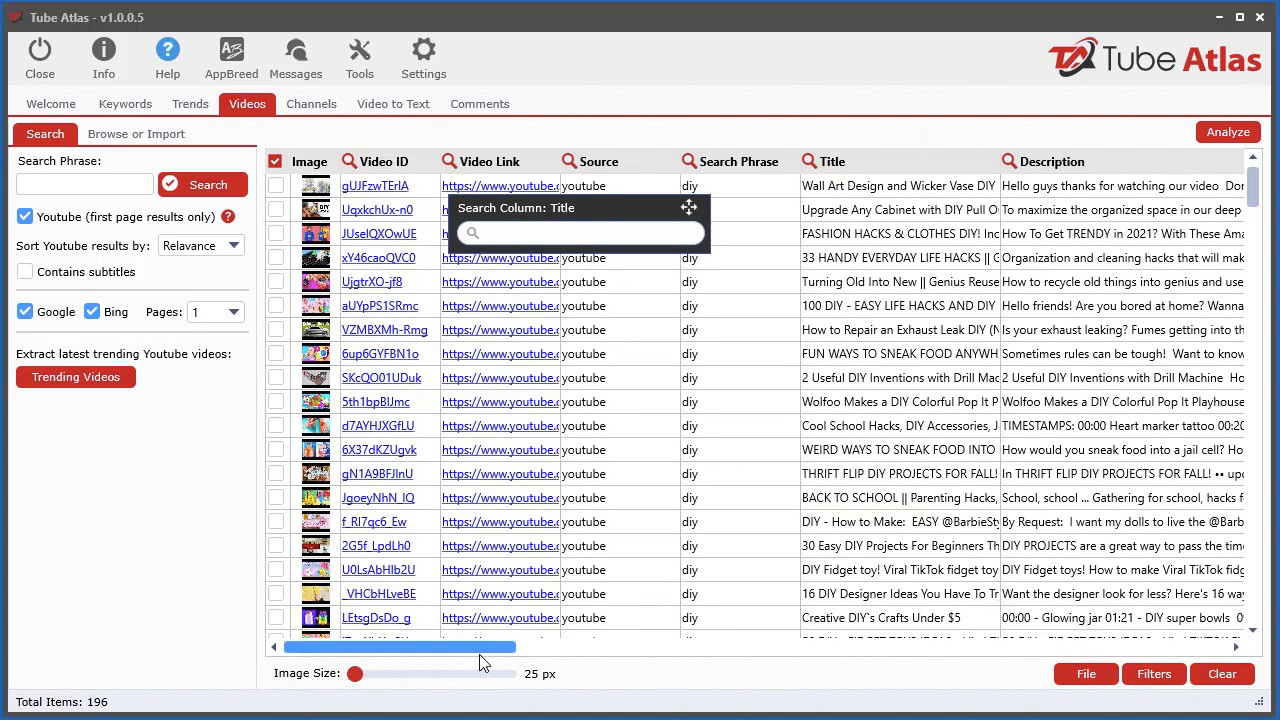
- Try several minimum-value presets on the videos' Views column, ending with greater than 100
left_click_drag(479, 654, 782, 665)
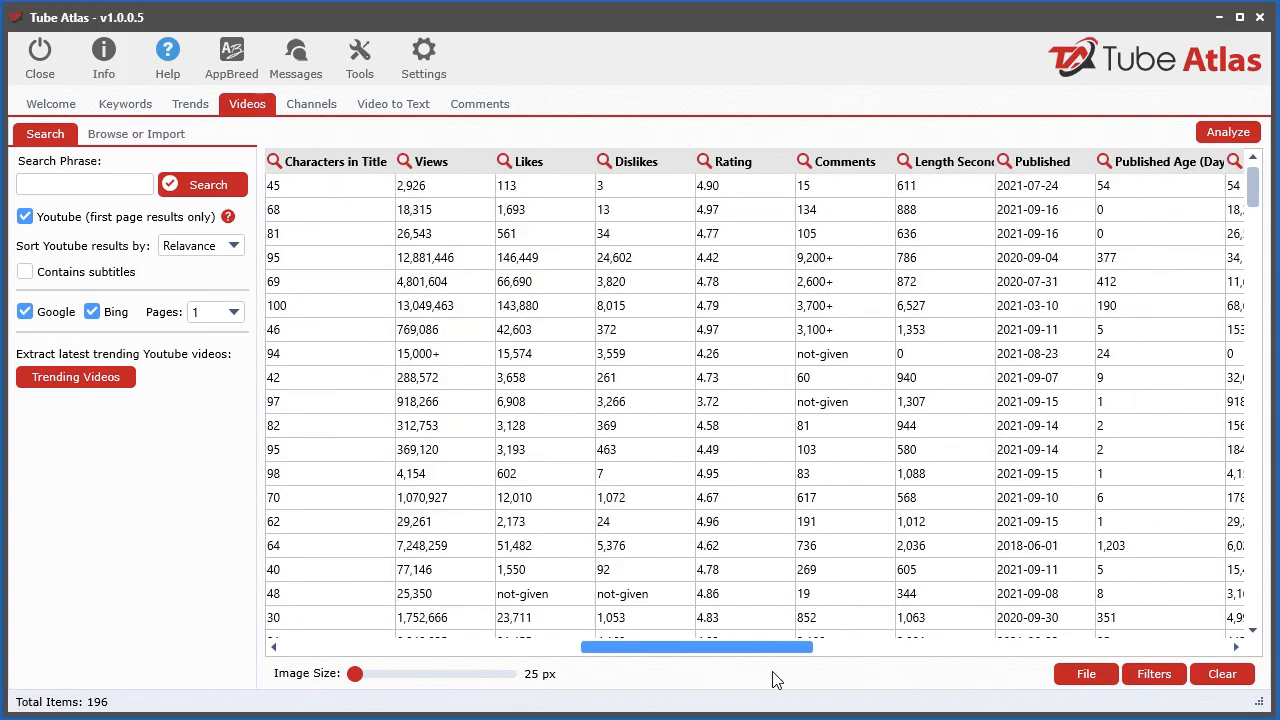
left_click(404, 162)
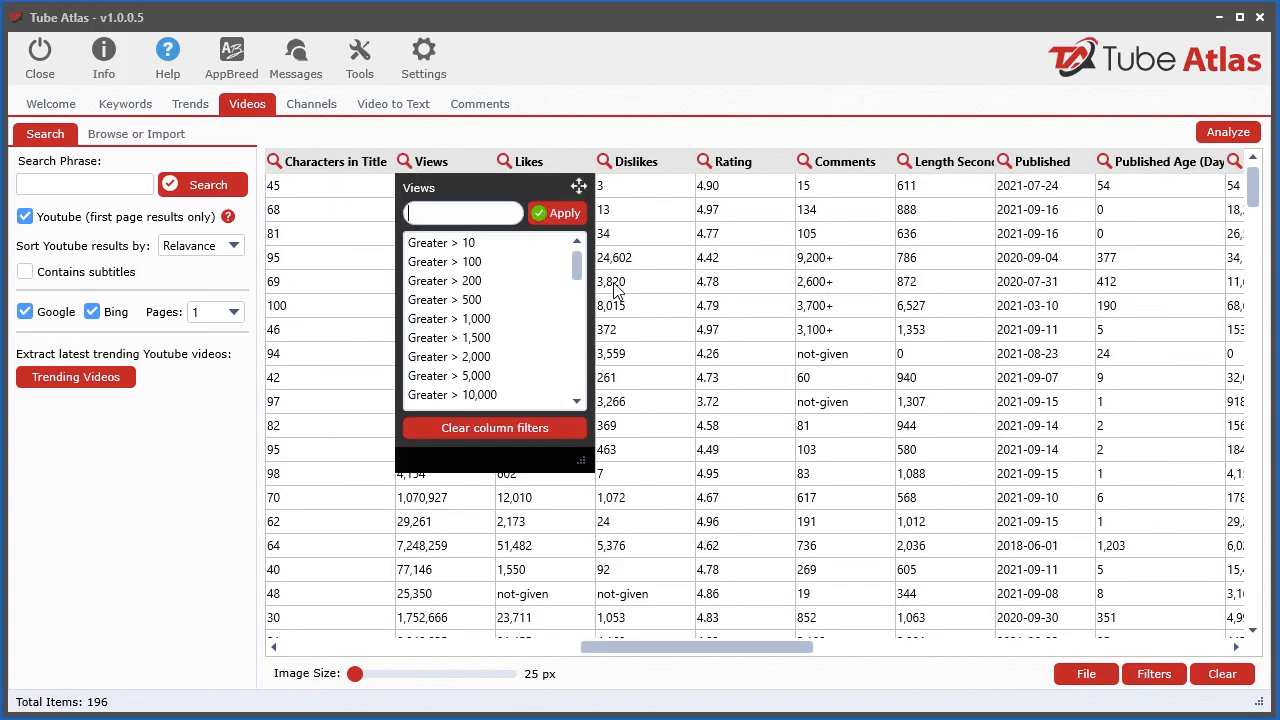
scroll(592, 400, "down", 8)
scroll(588, 392, "up", 8)
left_click(448, 264)
left_click(443, 303)
left_click(454, 359)
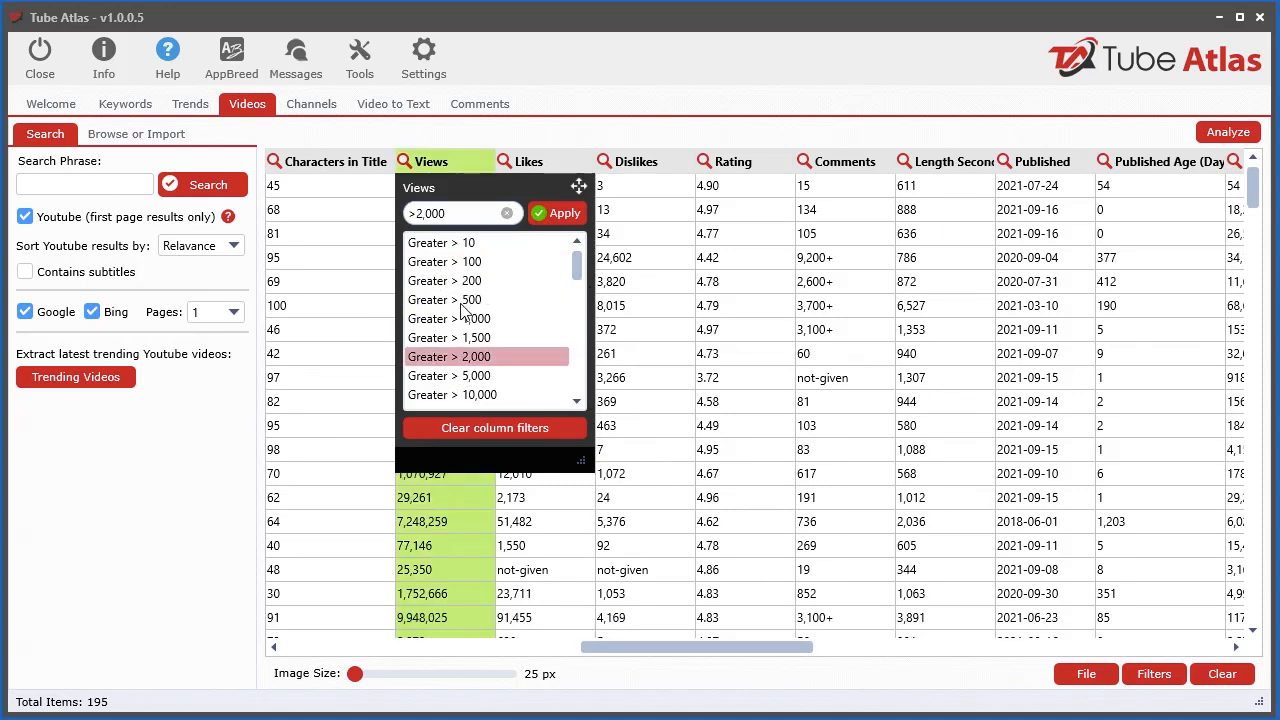
left_click(462, 301)
left_click(462, 265)
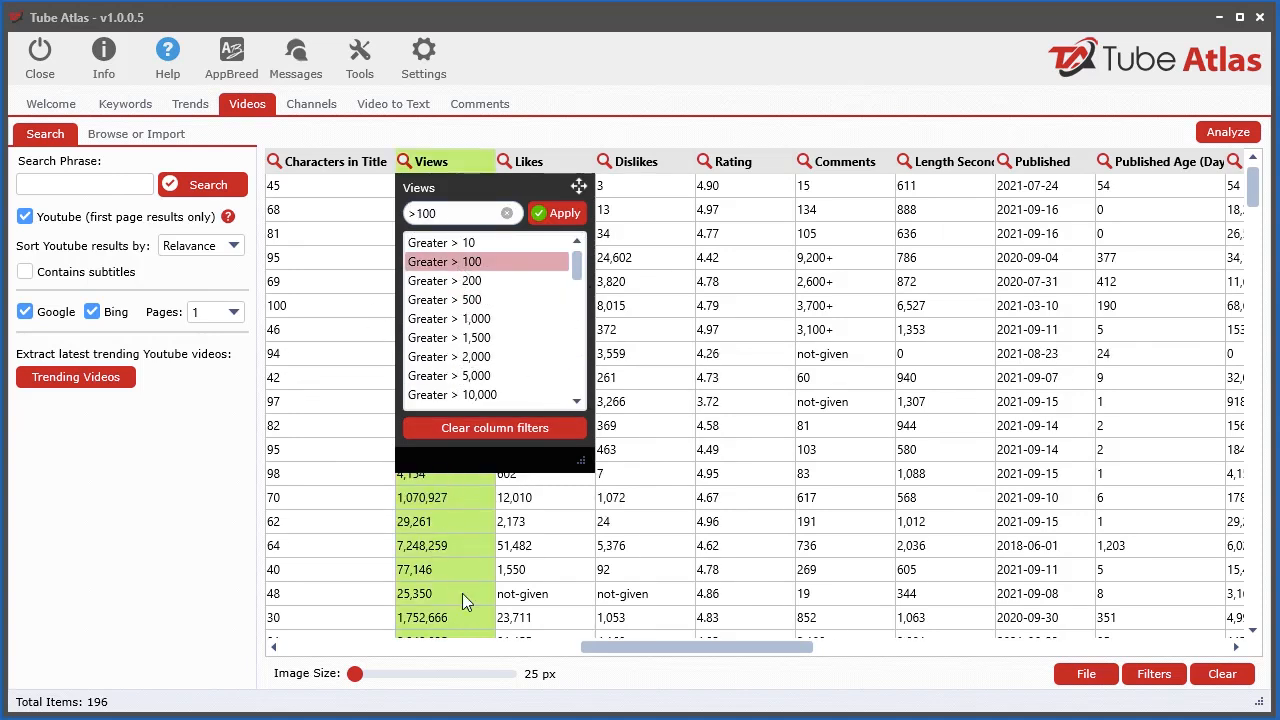
- Move the Views filter box off its column, try further presets up to greater than 1,500, and clear the column filter
left_click_drag(578, 187, 778, 197)
left_click(672, 311)
left_click(670, 349)
left_click(664, 272)
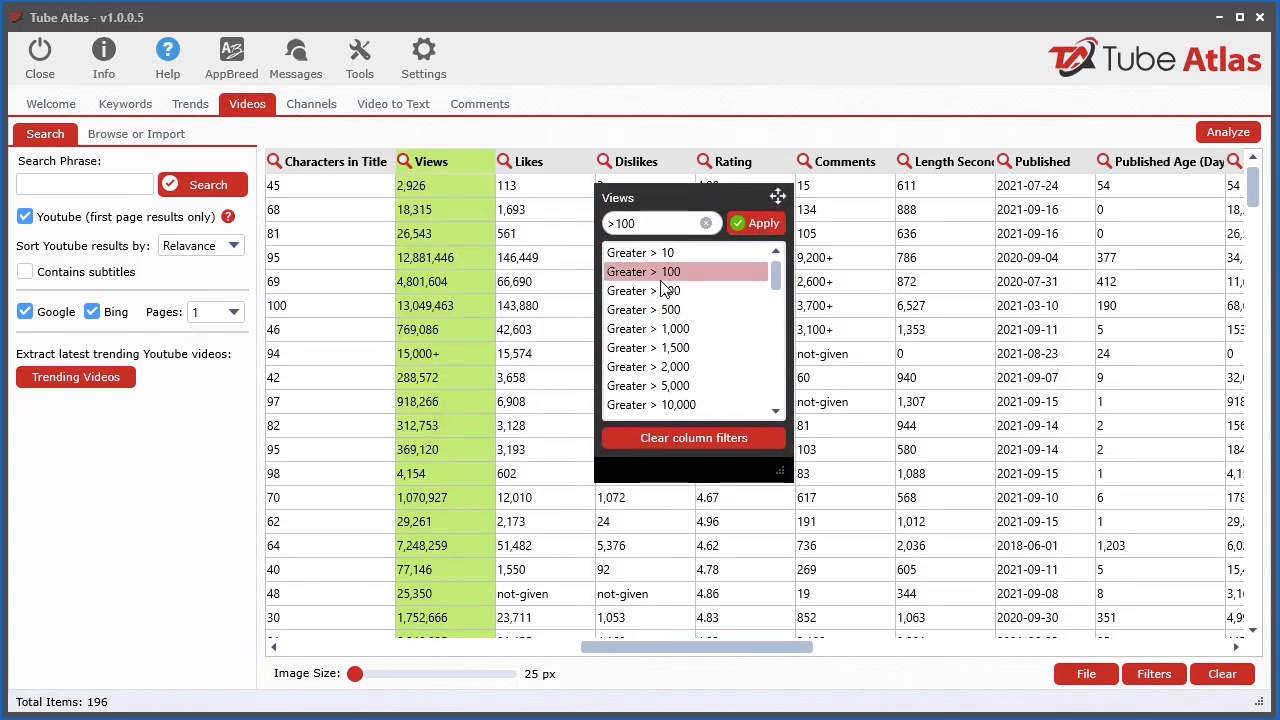
left_click(681, 442)
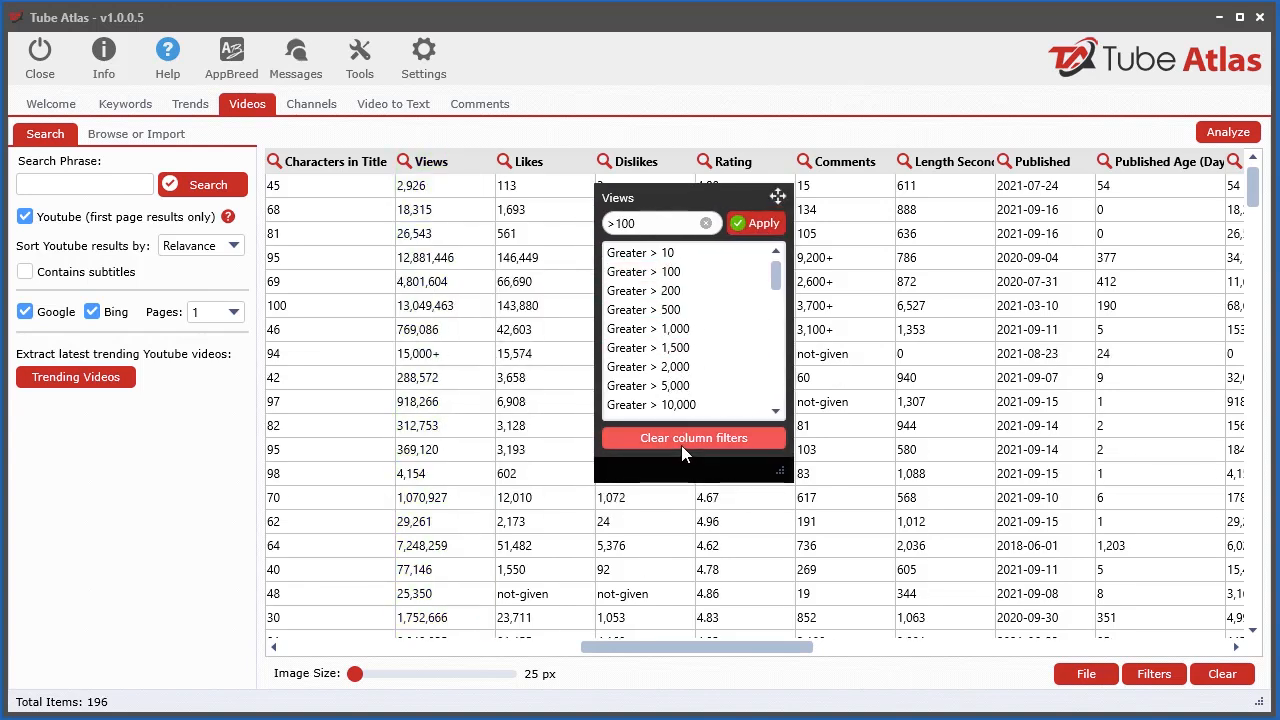
- Apply a custom Views filter of >122 based on the greater-than-200 preset, and clear the column filter
left_click(657, 290)
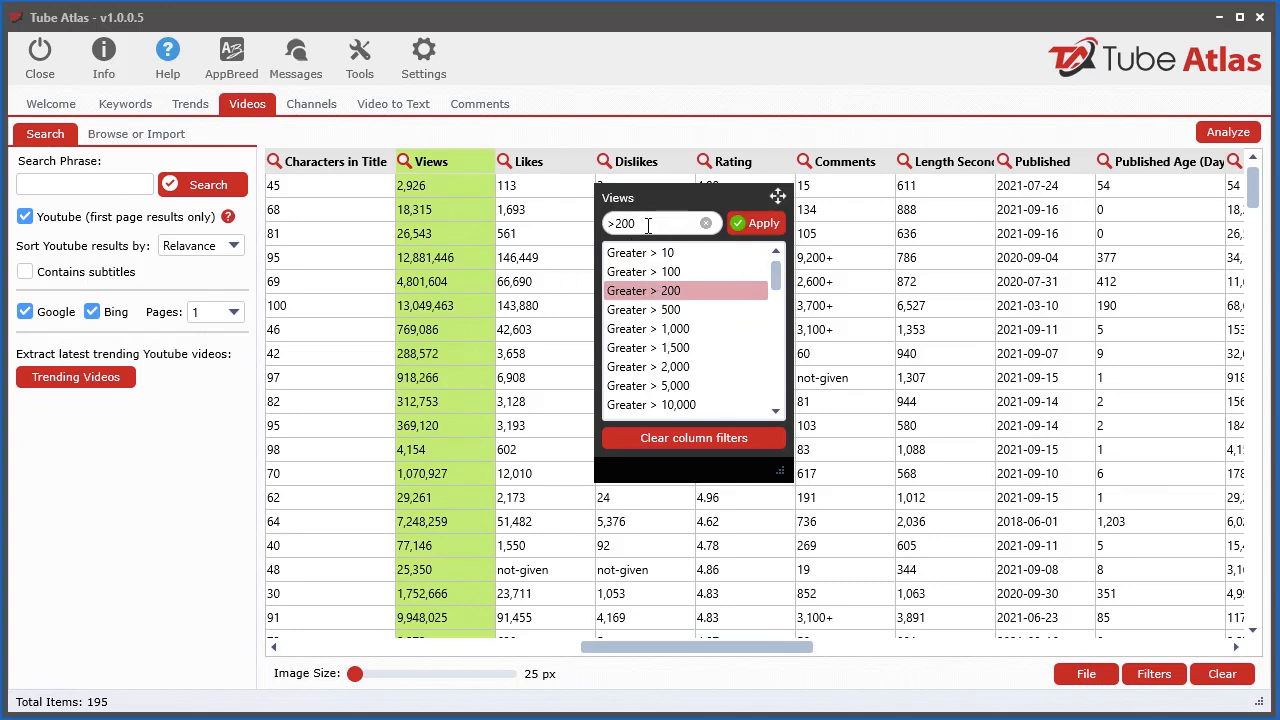
left_click_drag(644, 224, 619, 224)
type("122")
left_click(760, 223)
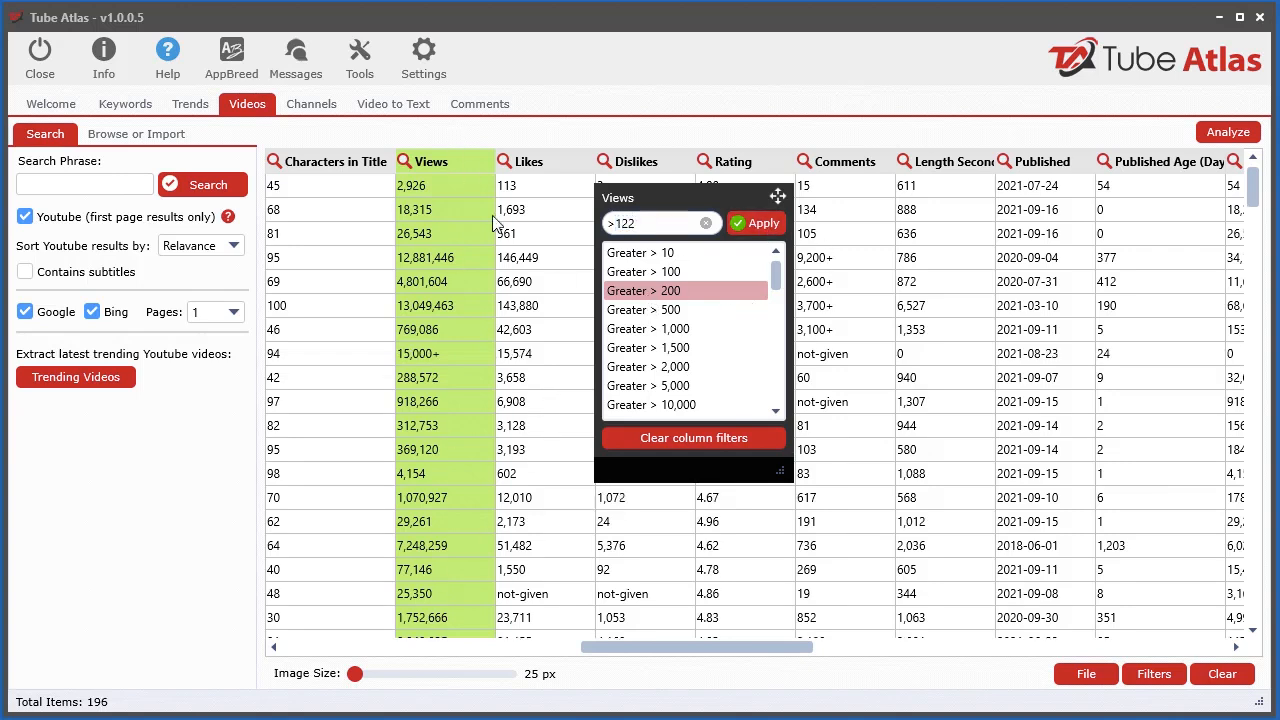
left_click(746, 436)
- Change the custom Views filter to a less-than condition and apply it as <1122
left_click_drag(776, 196, 702, 226)
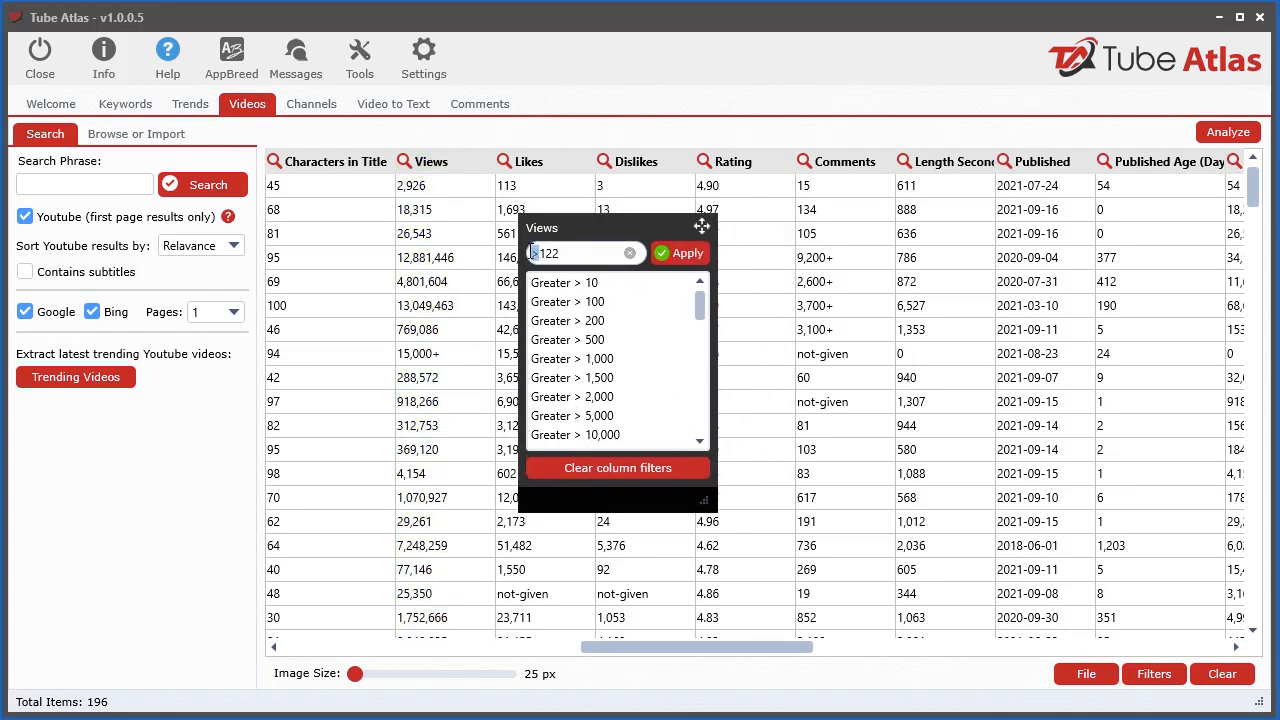
type("<")
left_click(686, 253)
left_click_drag(571, 252, 546, 252)
type("122")
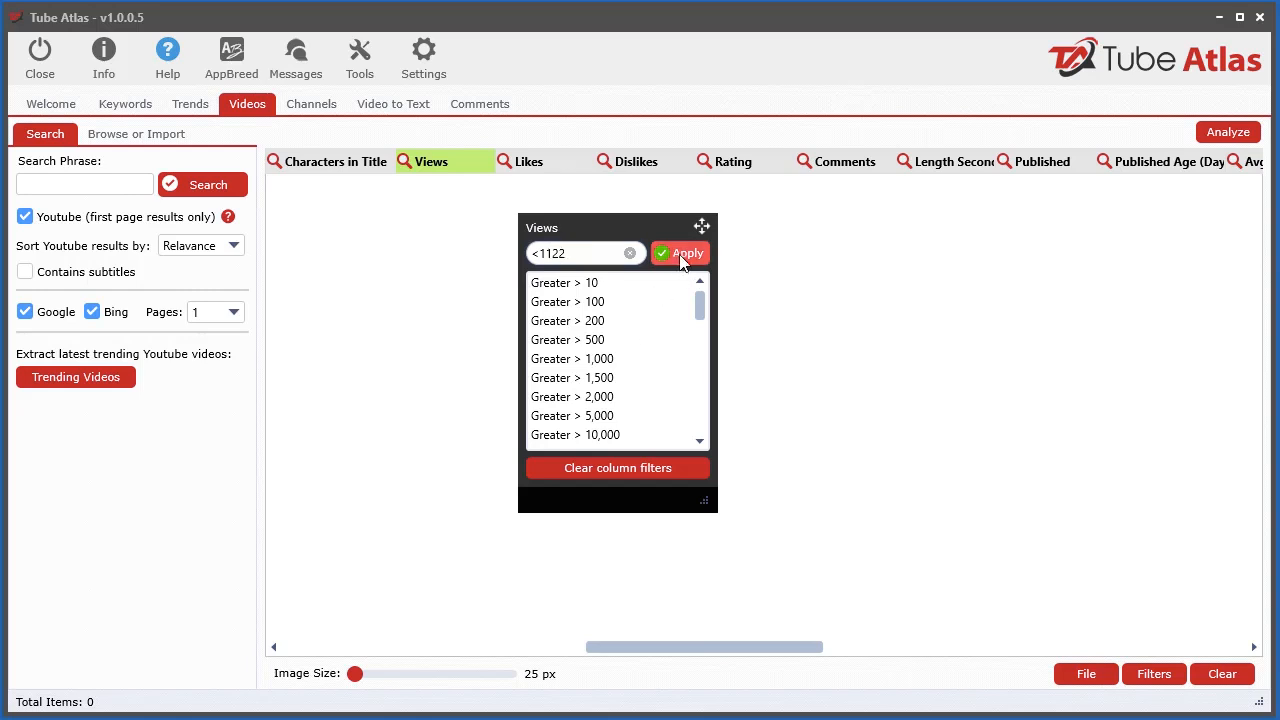
- Replace the Views filter with the preset for values less than 200
left_click(597, 435)
scroll(598, 442, "down", 4)
scroll(590, 432, "down", 2)
left_click(580, 419)
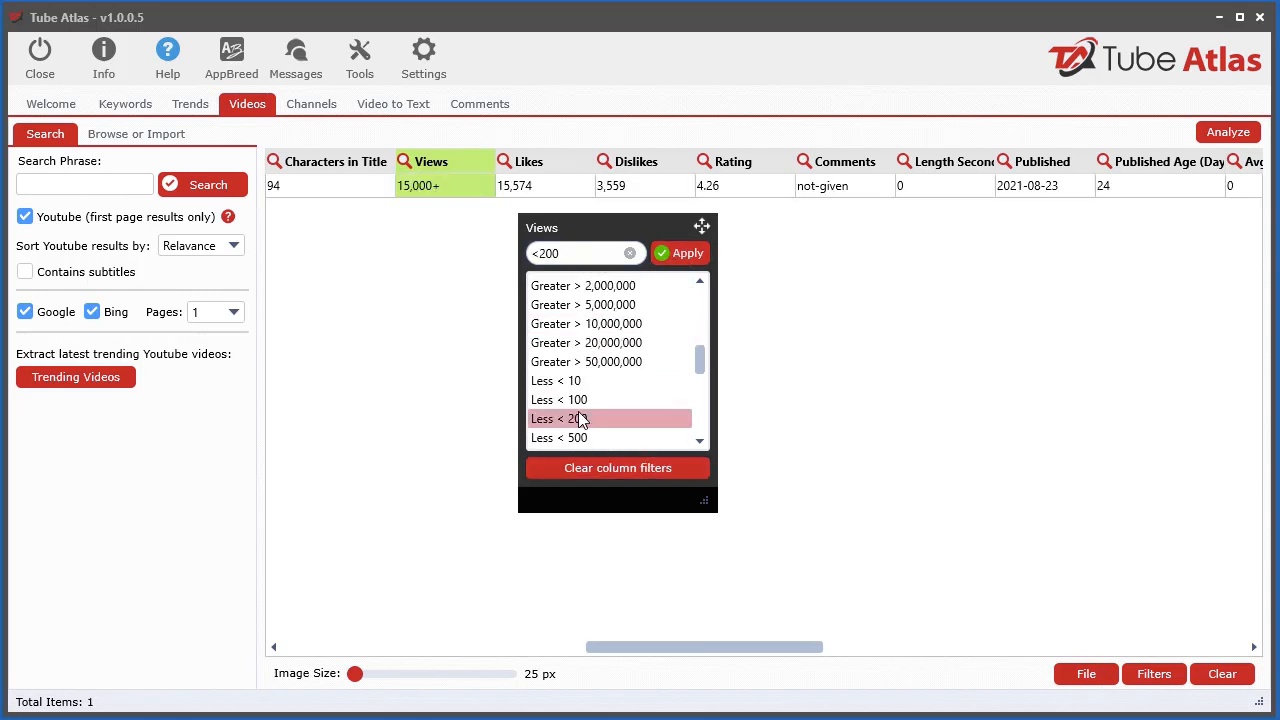
scroll(645, 420, "down", 2)
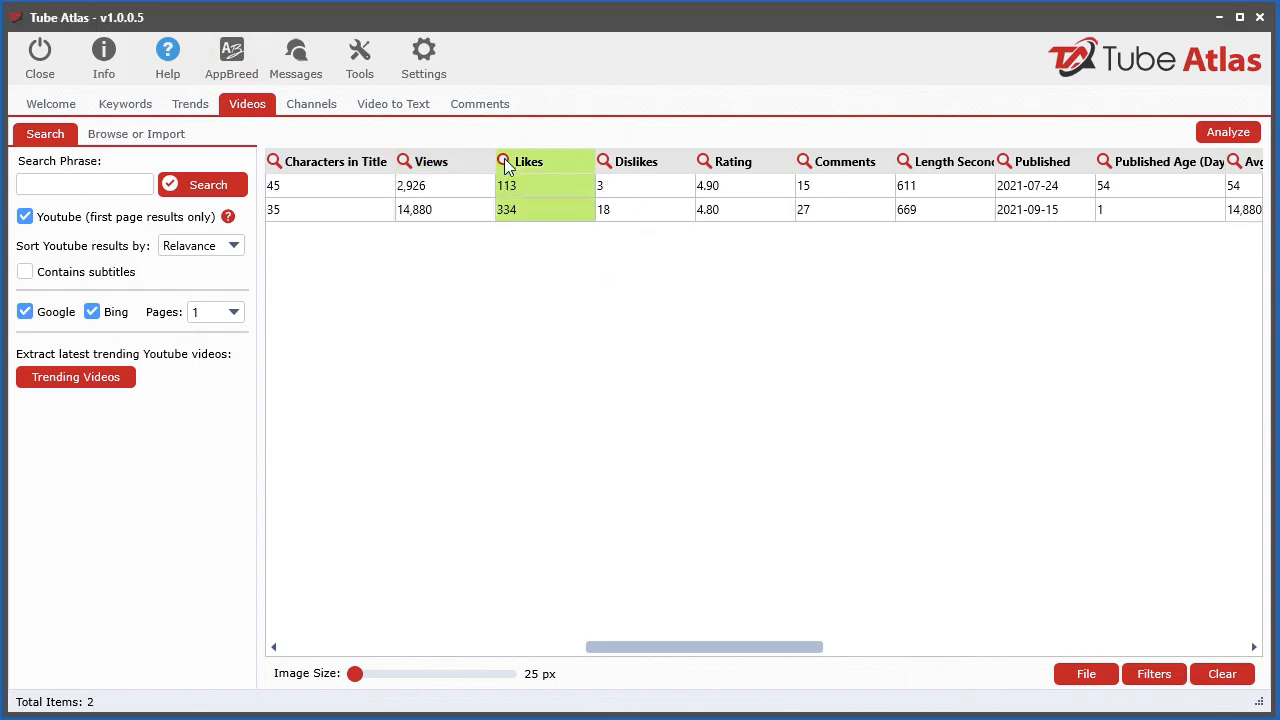
- Apply a custom filter of <600 to the videos' Likes column
left_click(504, 162)
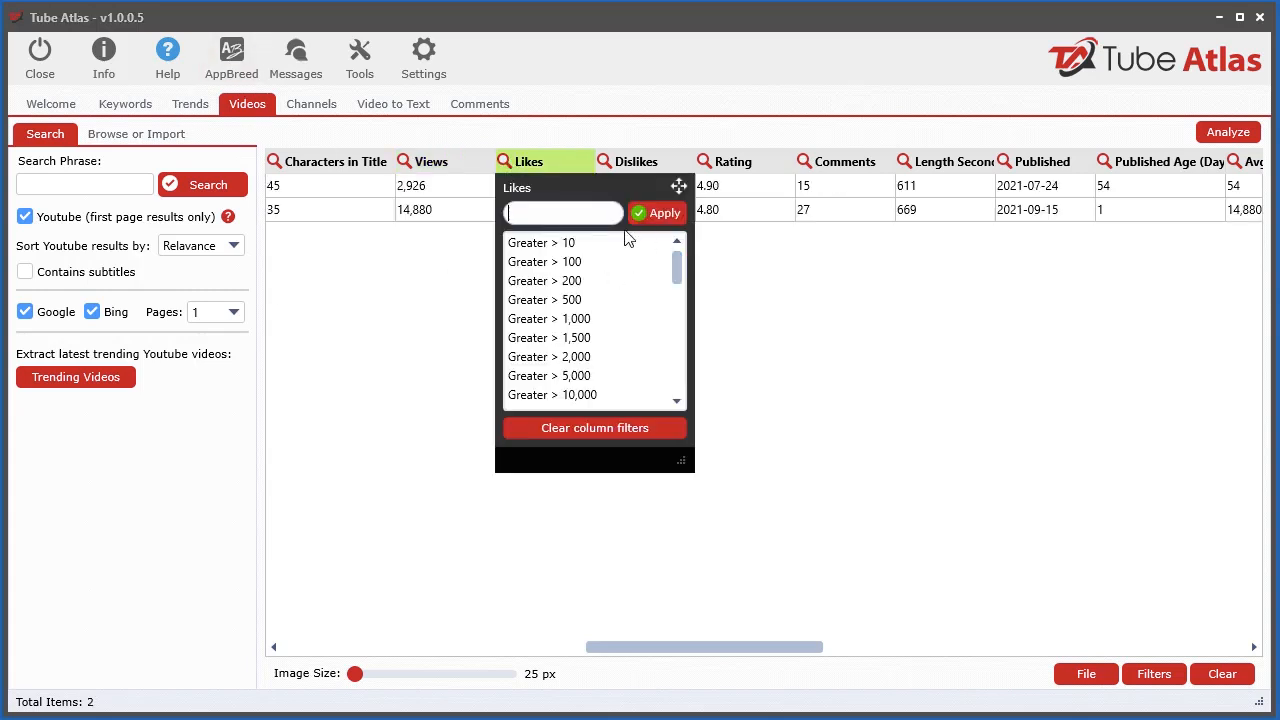
left_click_drag(678, 186, 900, 202)
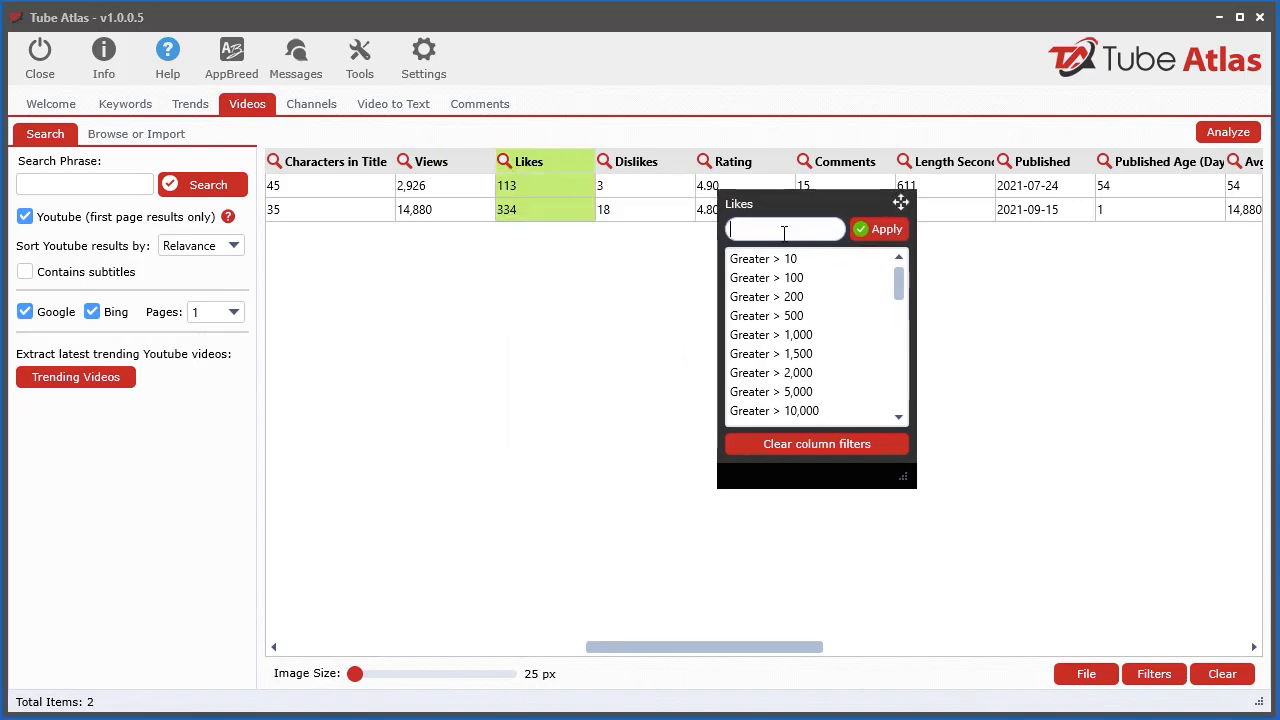
type("<600")
left_click(880, 229)
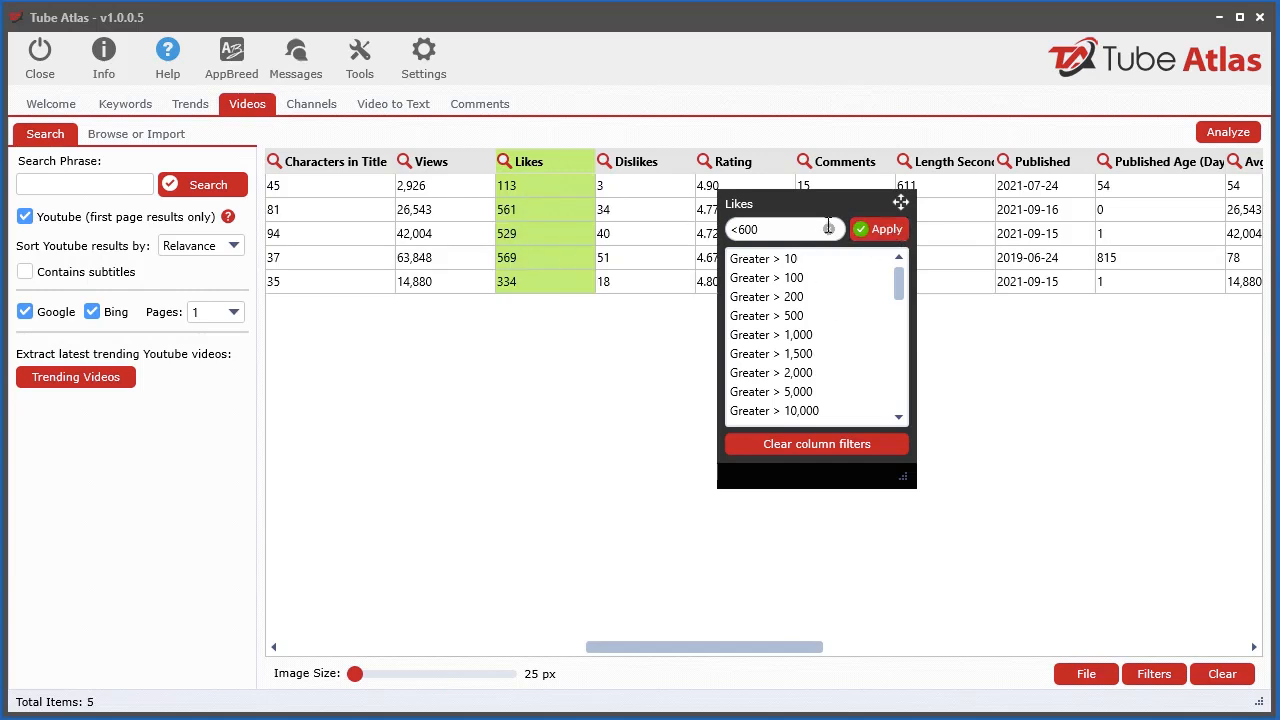
- Move the Likes filter box closer to its column, clear the Likes filter and close the box
left_click_drag(901, 202, 758, 193)
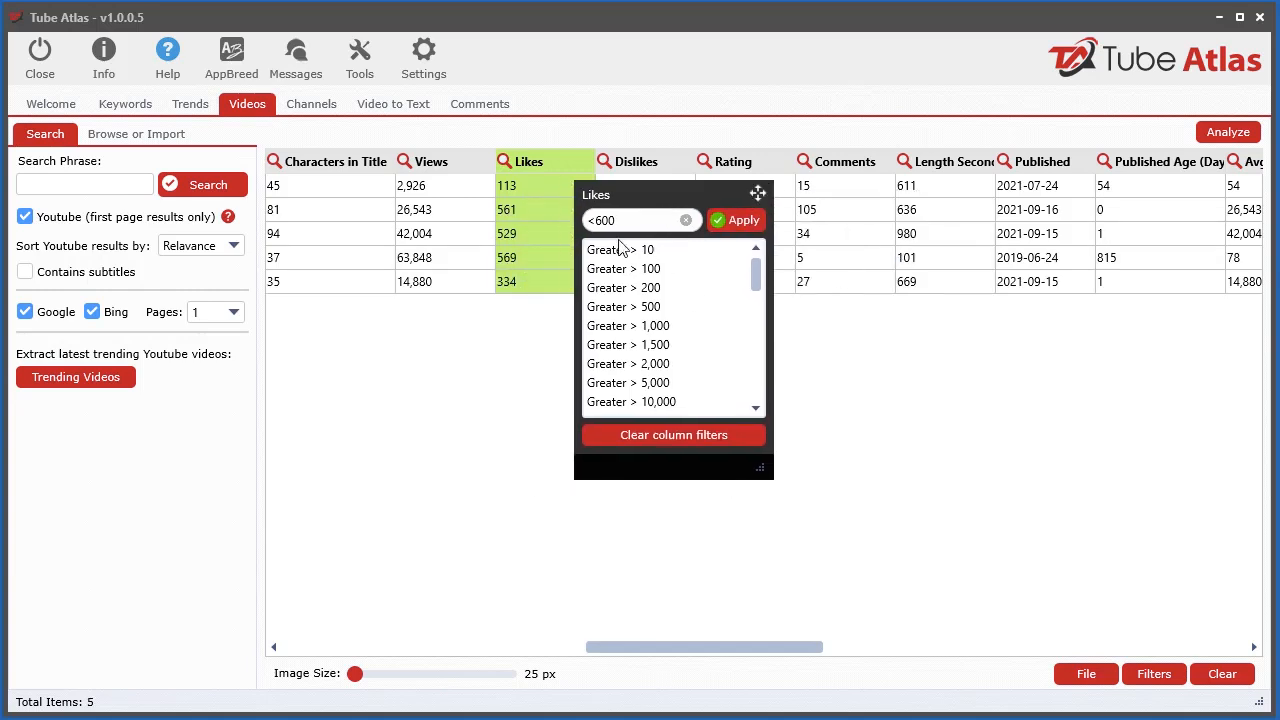
left_click(721, 435)
left_click_drag(757, 272, 757, 295)
left_click(915, 283)
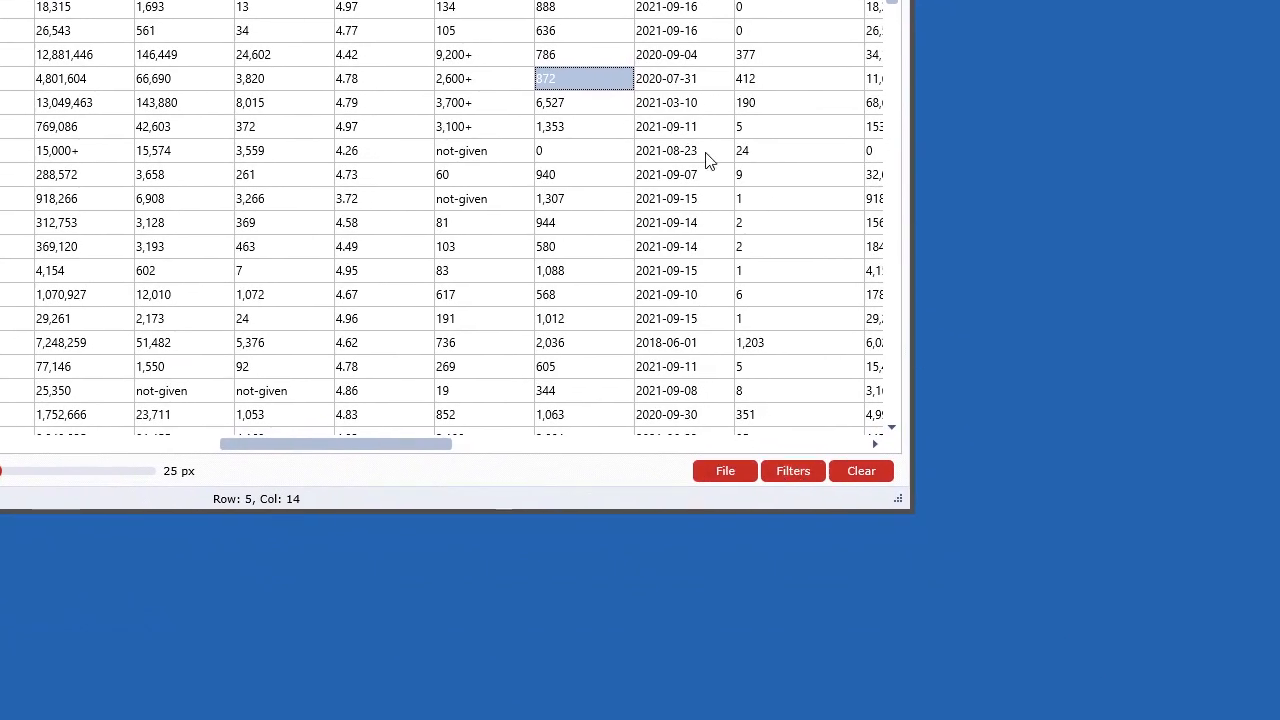
- Clear all filters of the videos table and filter the Dislikes column to values greater than 1,500
left_click(786, 472)
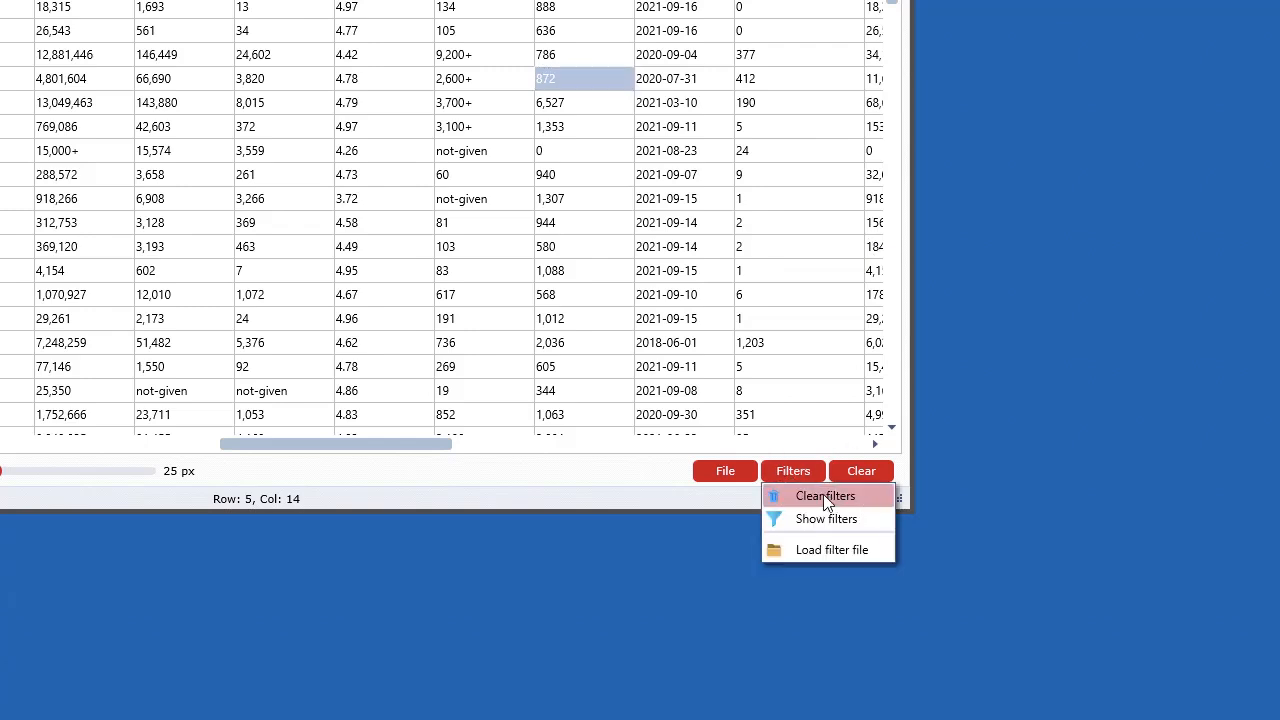
left_click(825, 496)
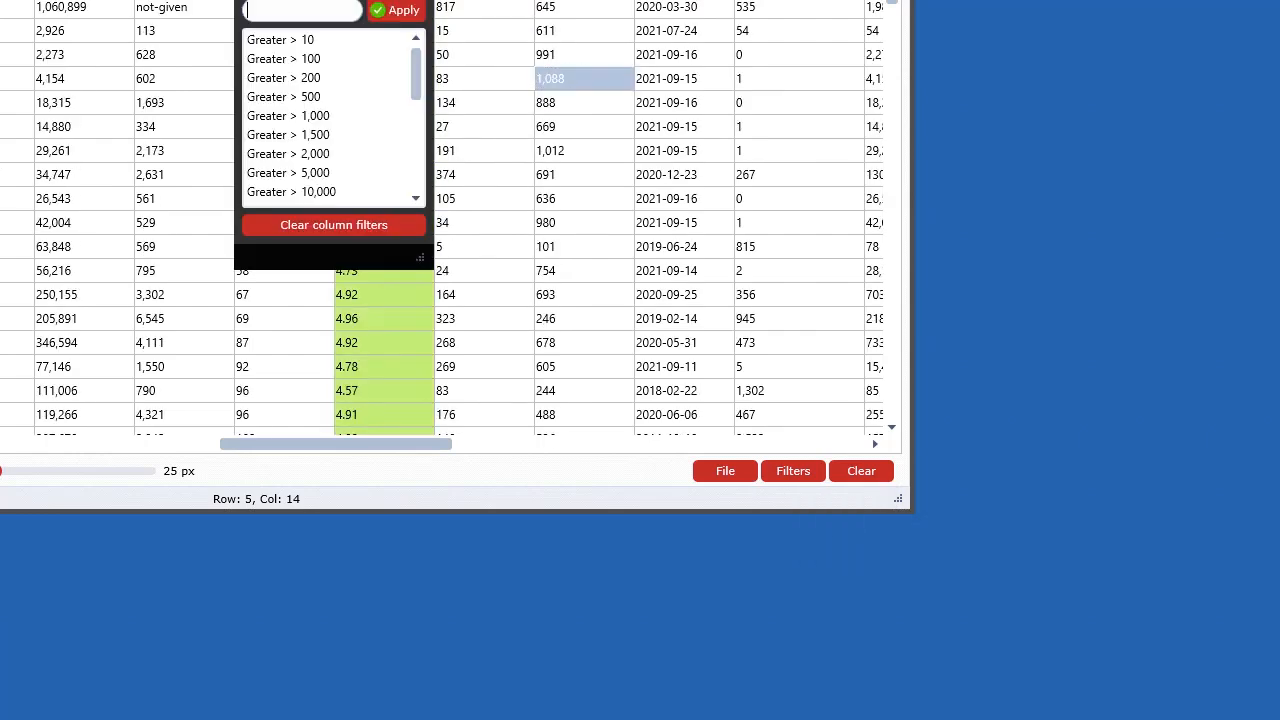
left_click(268, 136)
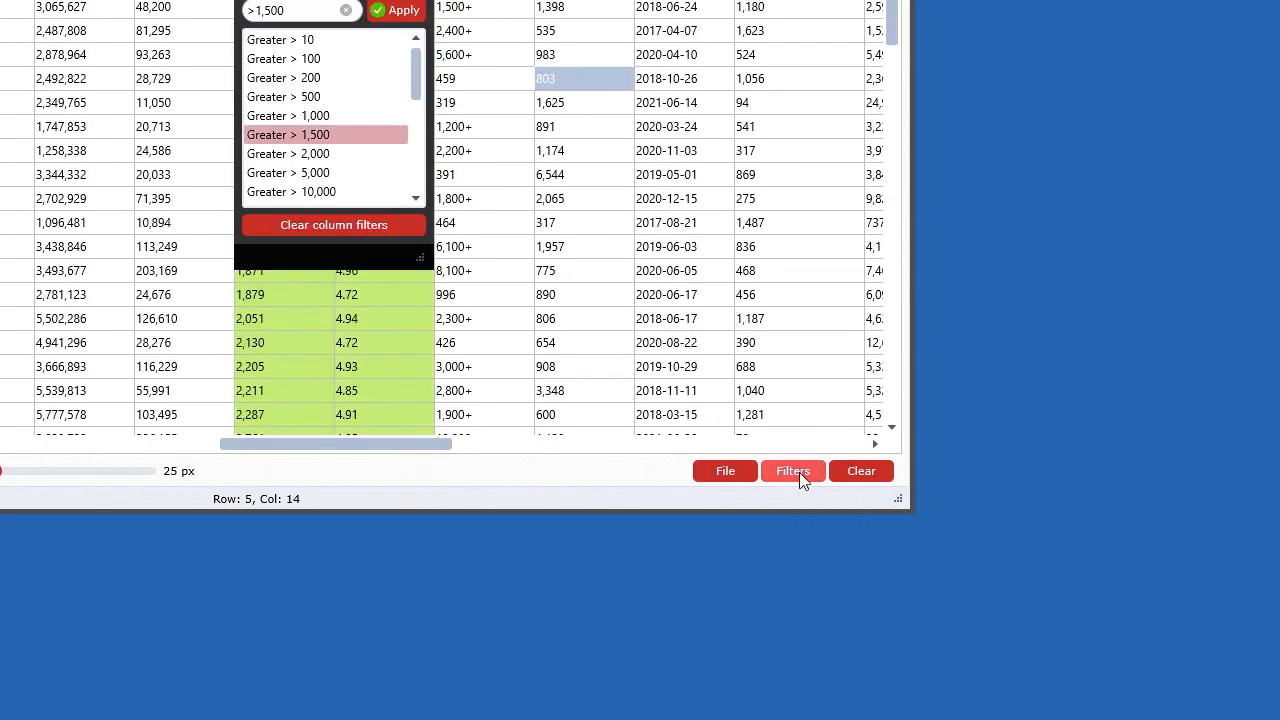
- Close the Dislikes filter box and clear all filters of the videos table
left_click(550, 420)
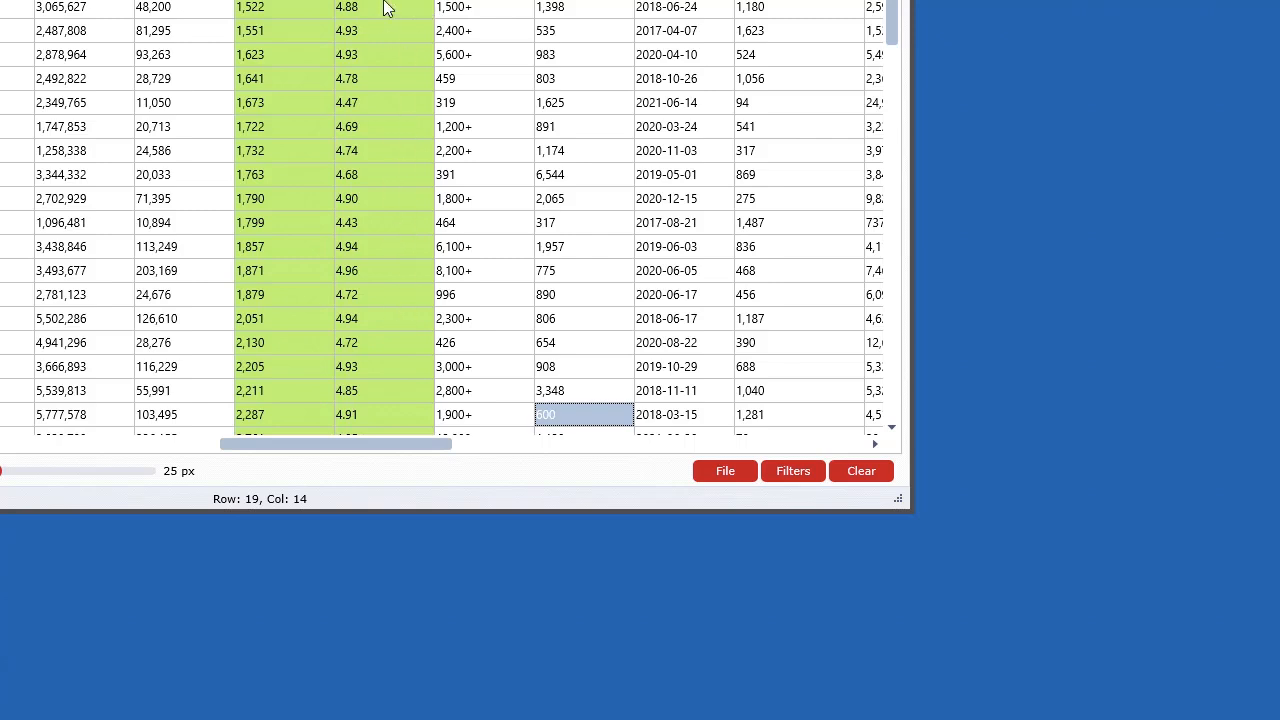
left_click(798, 468)
left_click(838, 500)
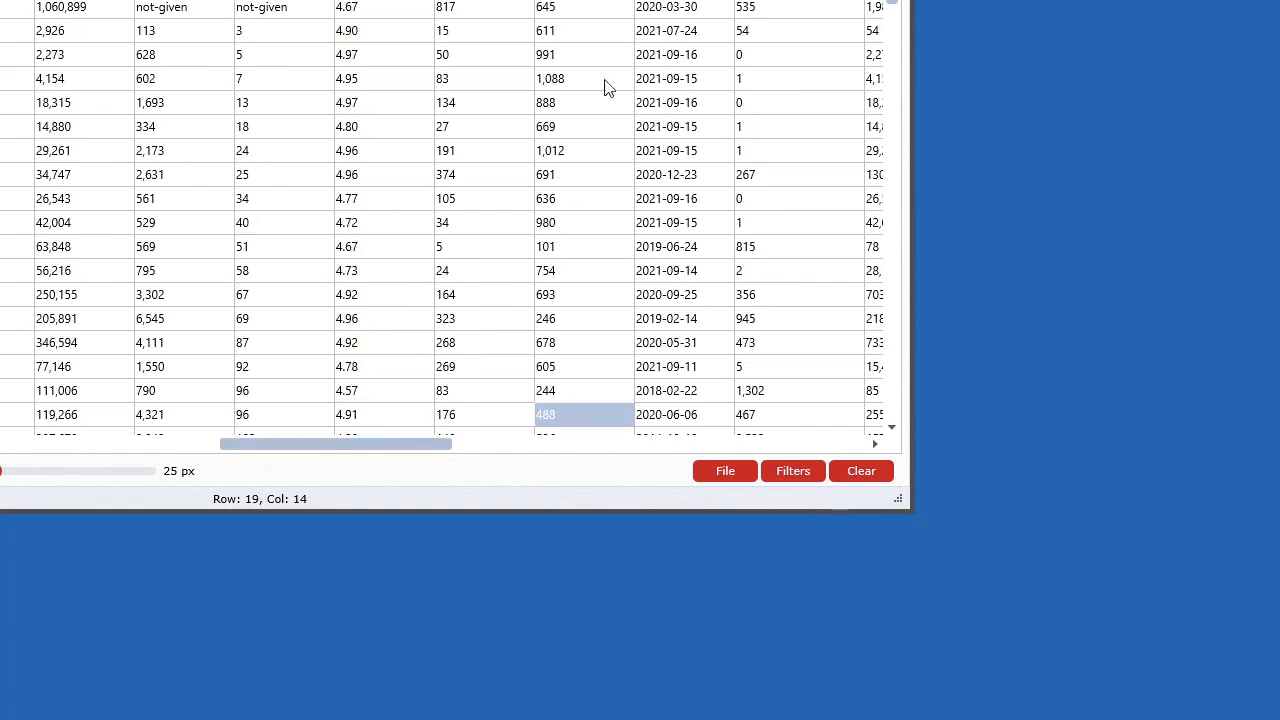
- Show the filter list of the videos table and place its window beside the table, moving the main window aside
left_click(773, 468)
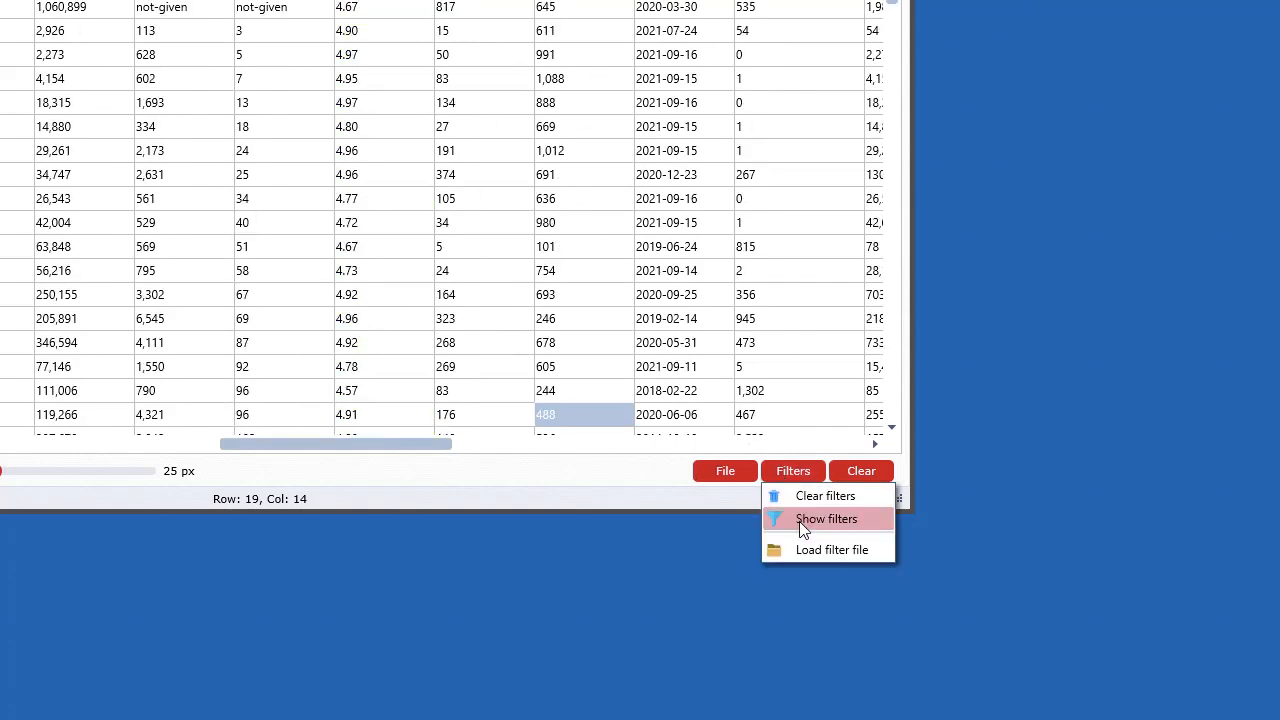
left_click(821, 531)
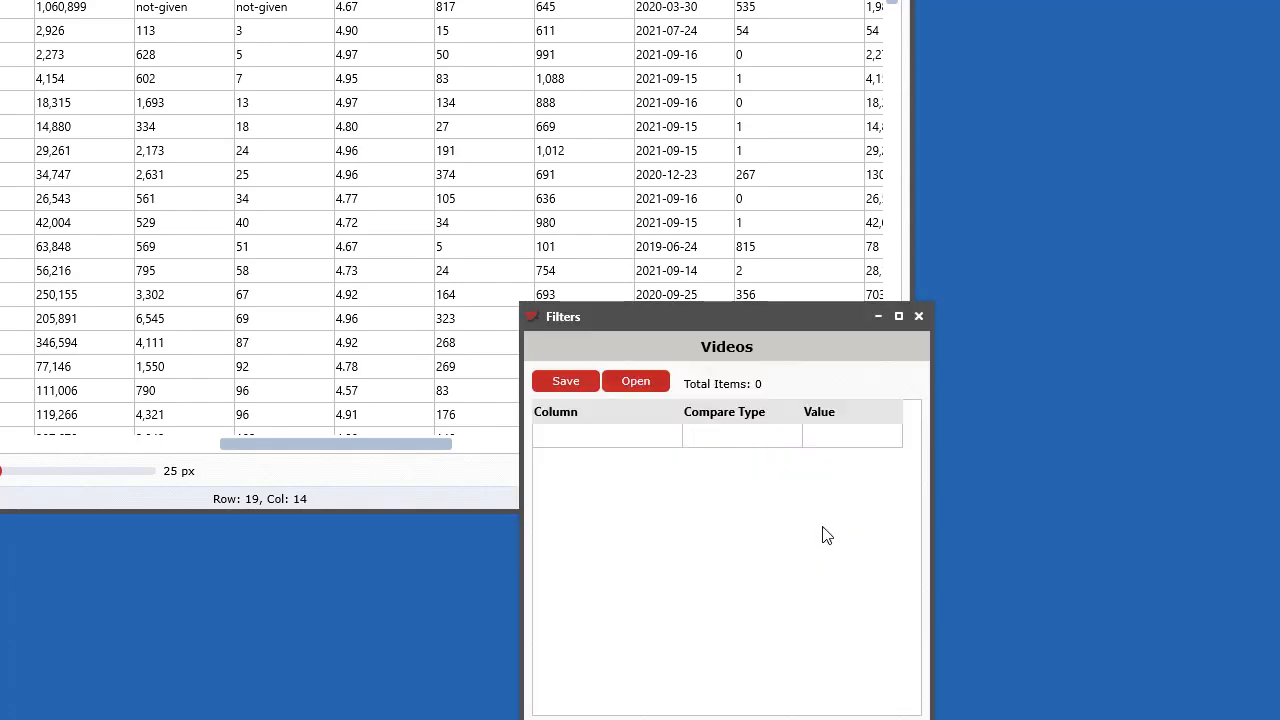
left_click_drag(730, 320, 1058, 148)
left_click_drag(668, 0, 603, 4)
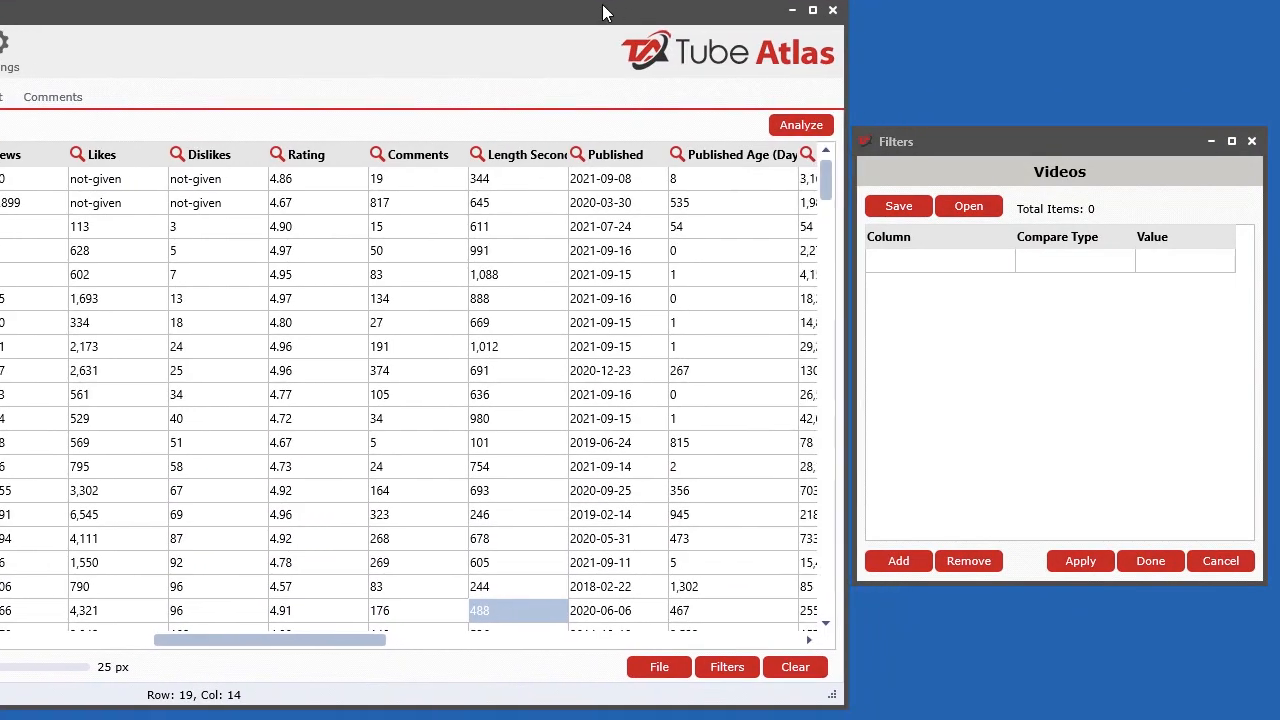
- Filter the Rating column to values greater than 4.2 and the Dislikes column to values greater than 500, and close the filter box
left_click(278, 153)
left_click(322, 314)
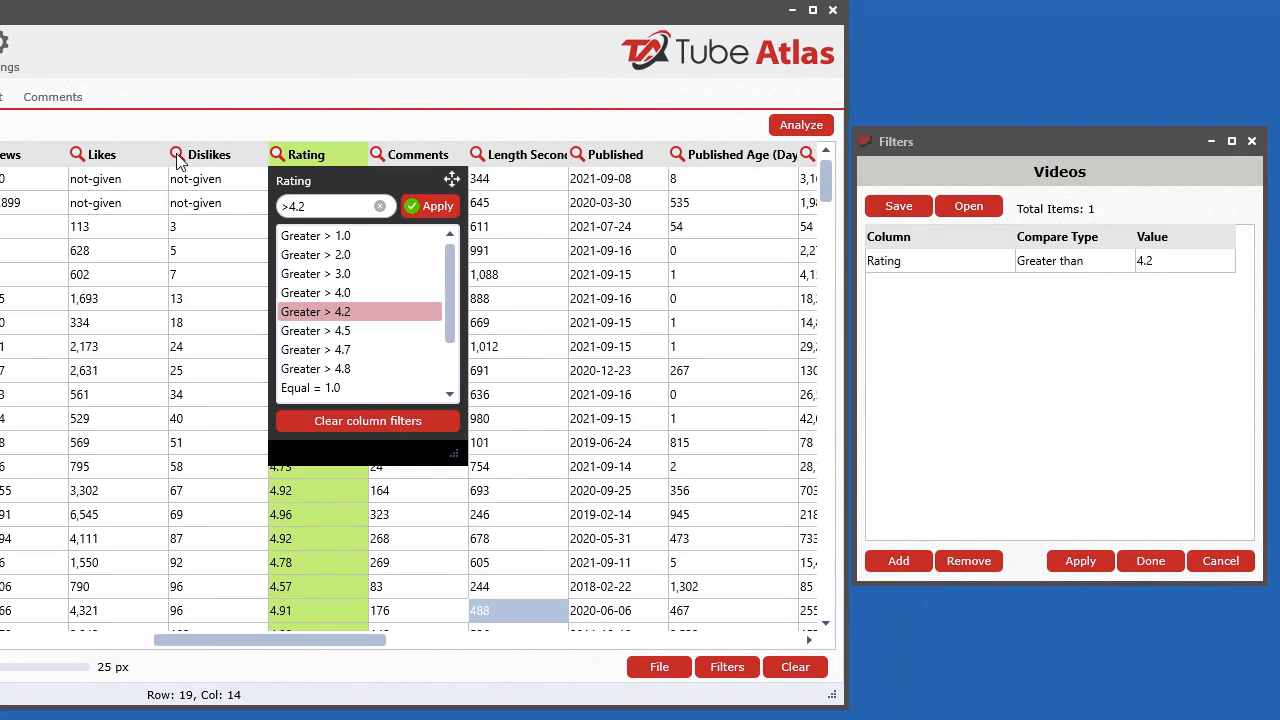
left_click(177, 155)
left_click(216, 292)
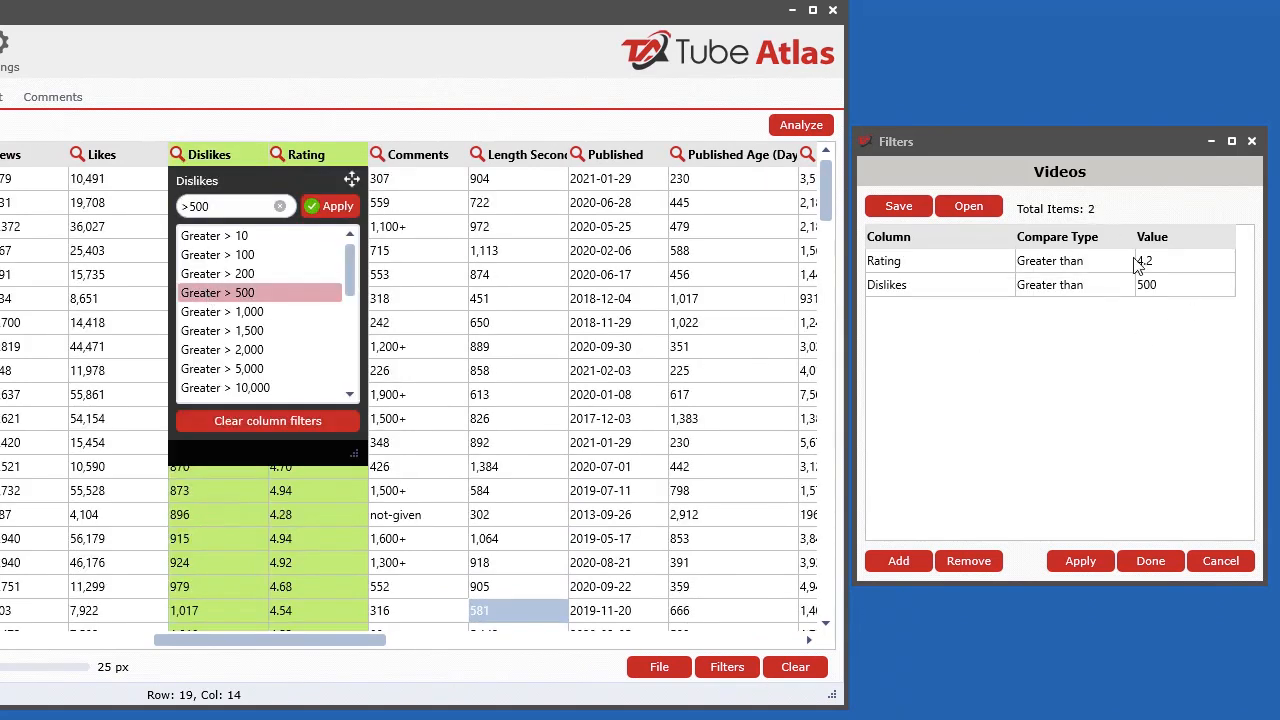
left_click(1022, 172)
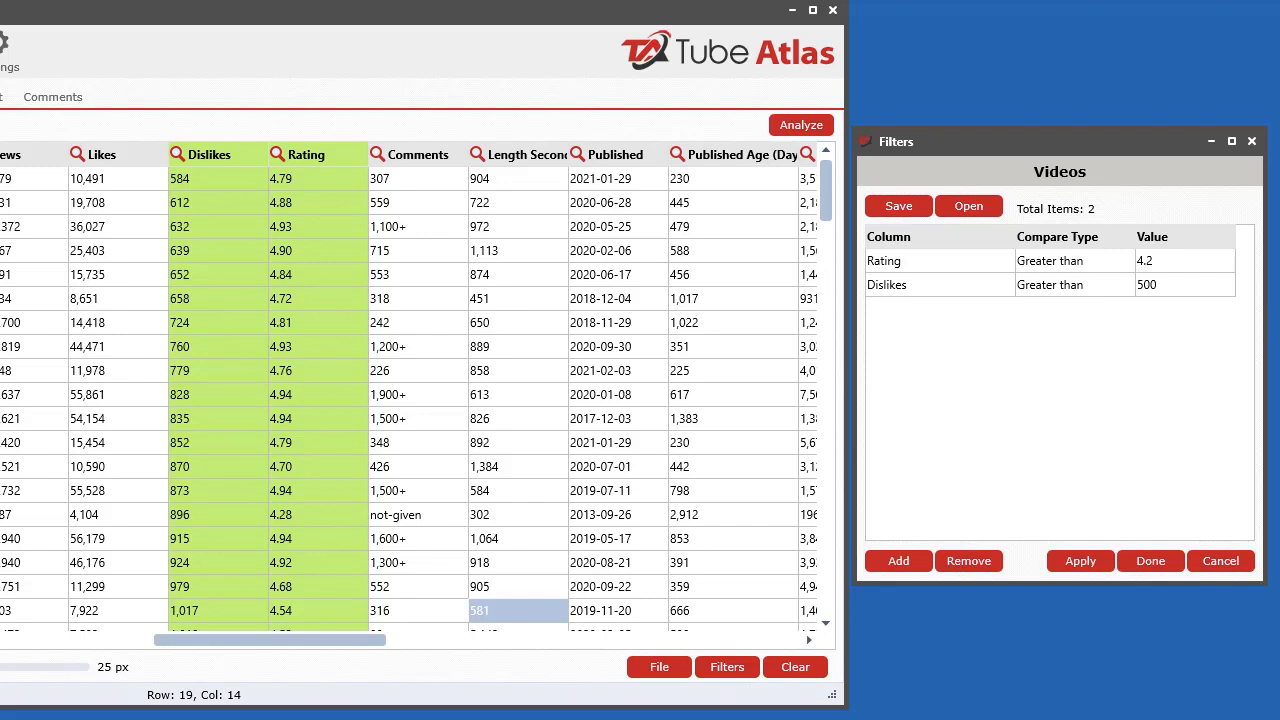
- Switch to the Channels table and filter its Total Videos column to values greater than 100
mouse_move(1039, 144)
left_mouse_down()
mouse_move(1102, 165)
mouse_move(1061, 137)
left_mouse_up()
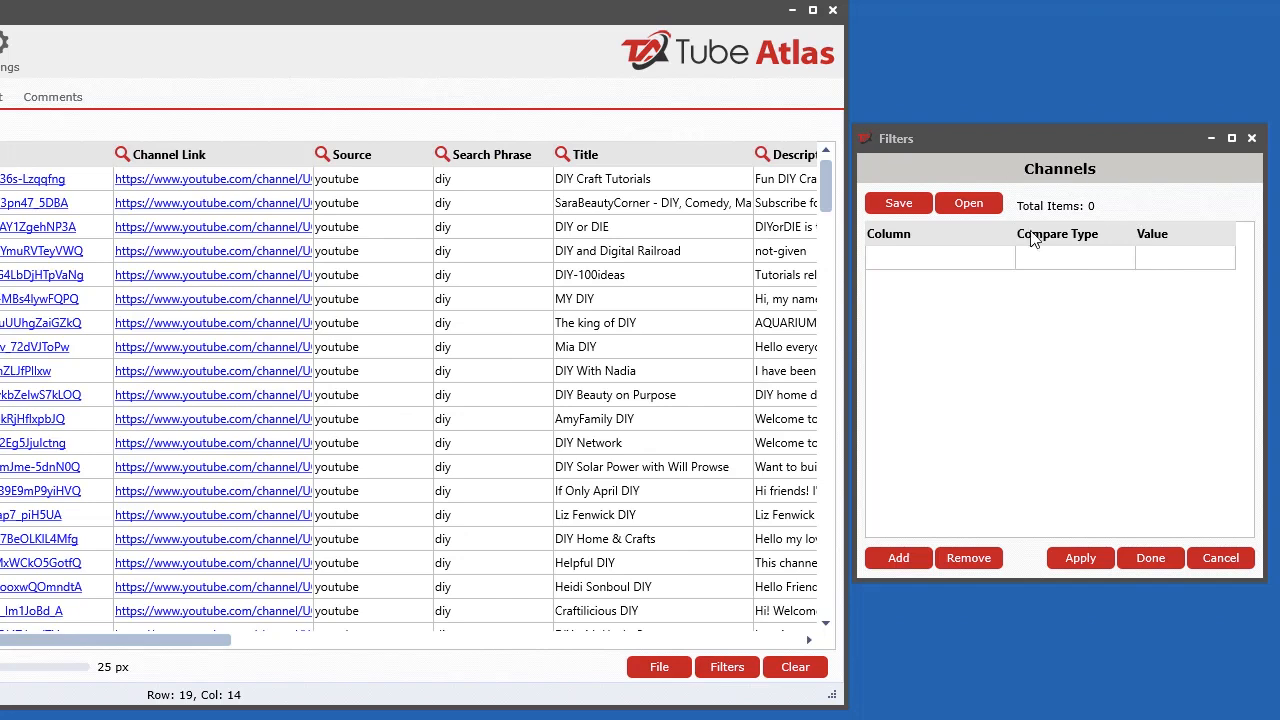
left_click_drag(214, 641, 543, 656)
left_click(467, 155)
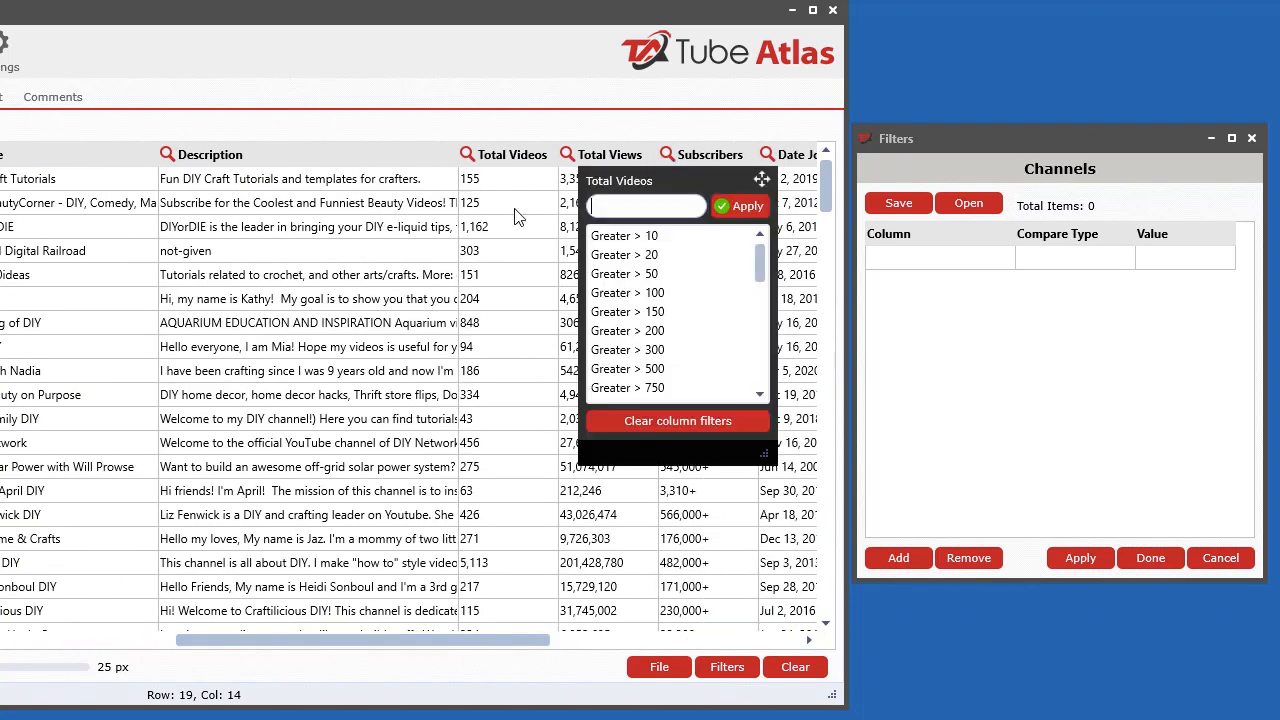
left_click(660, 293)
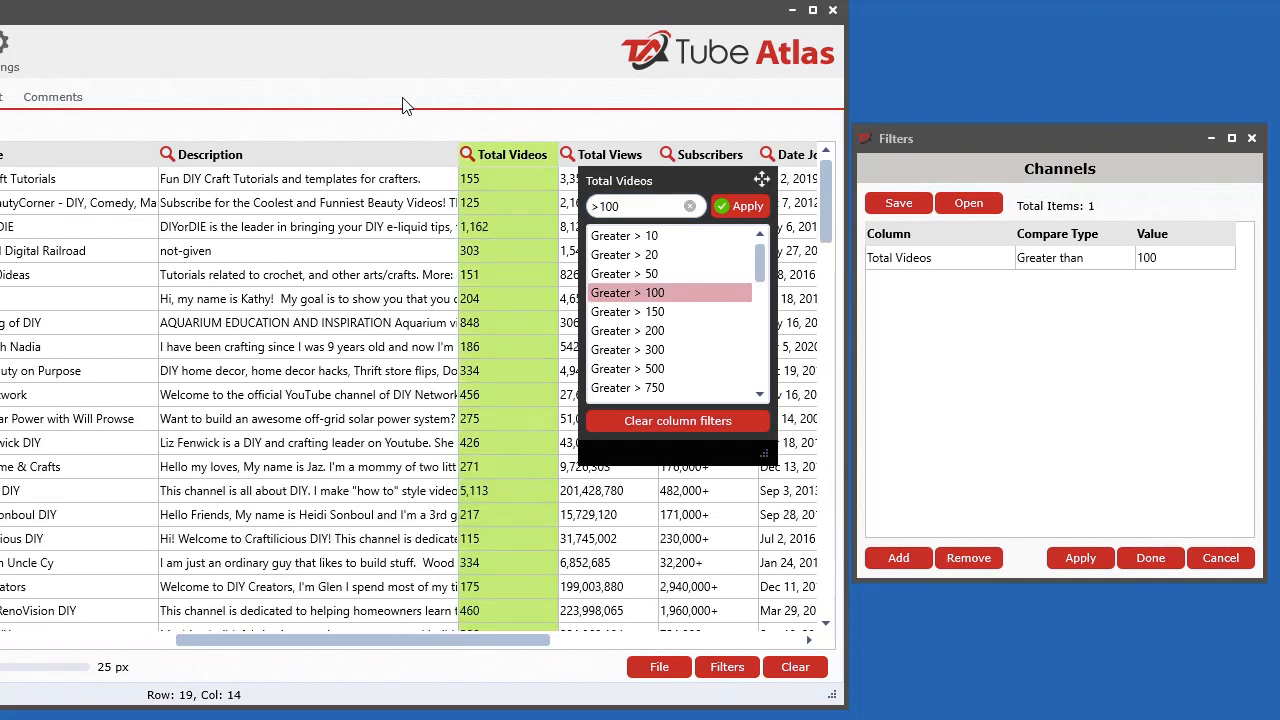
- Examine how the filter list changes between the Videos, Channels, Comments, Video to Text and Trends sections
left_click(424, 20)
left_click_drag(434, 18, 719, 162)
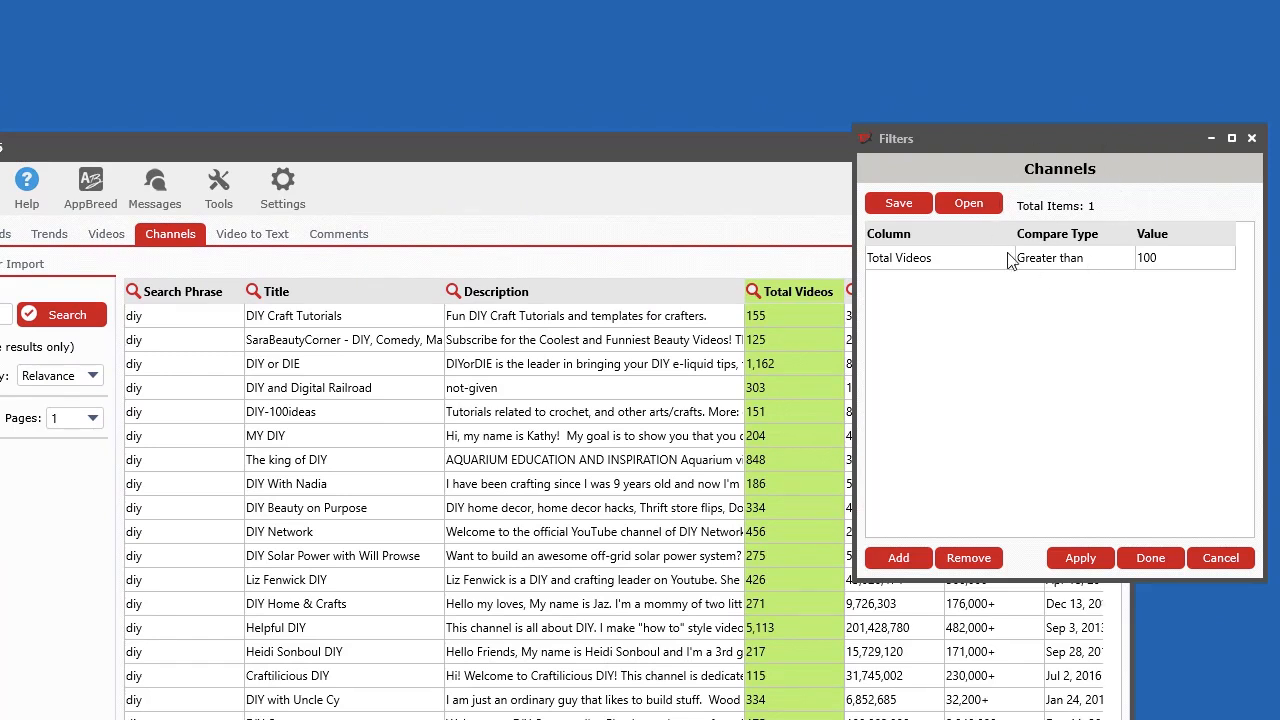
left_click(107, 236)
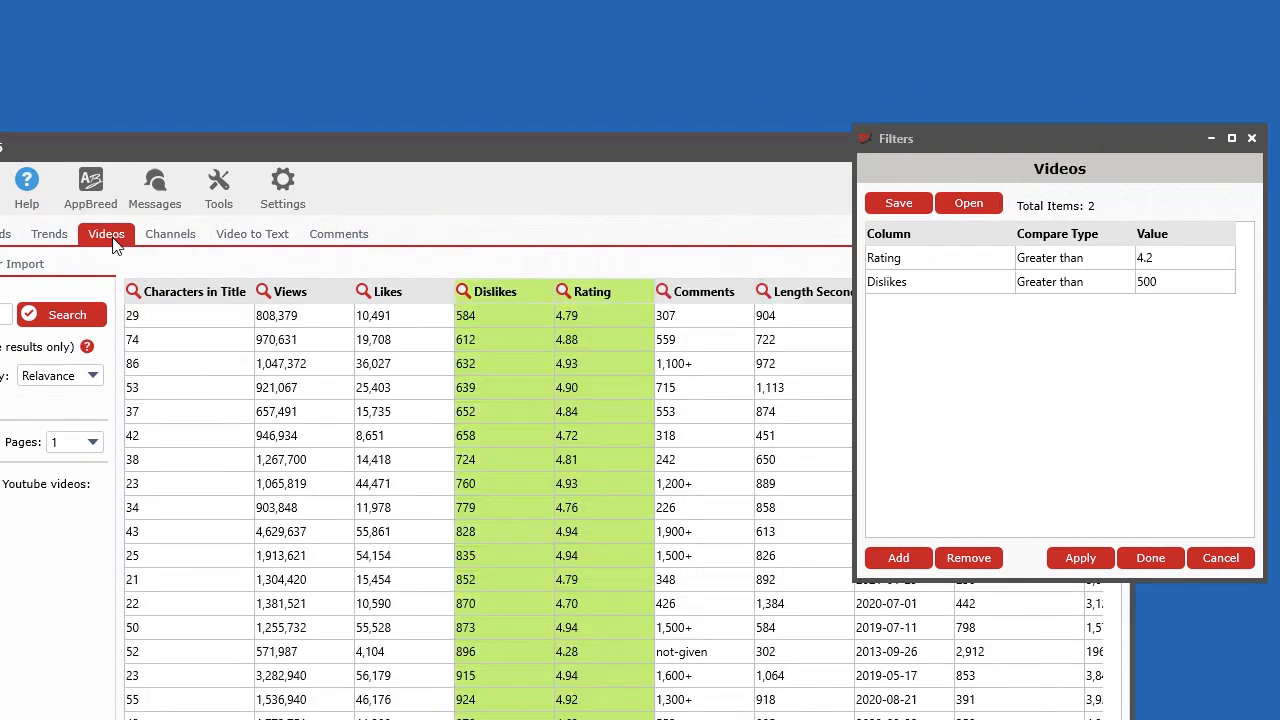
left_click(188, 240)
left_click(336, 238)
left_click(270, 242)
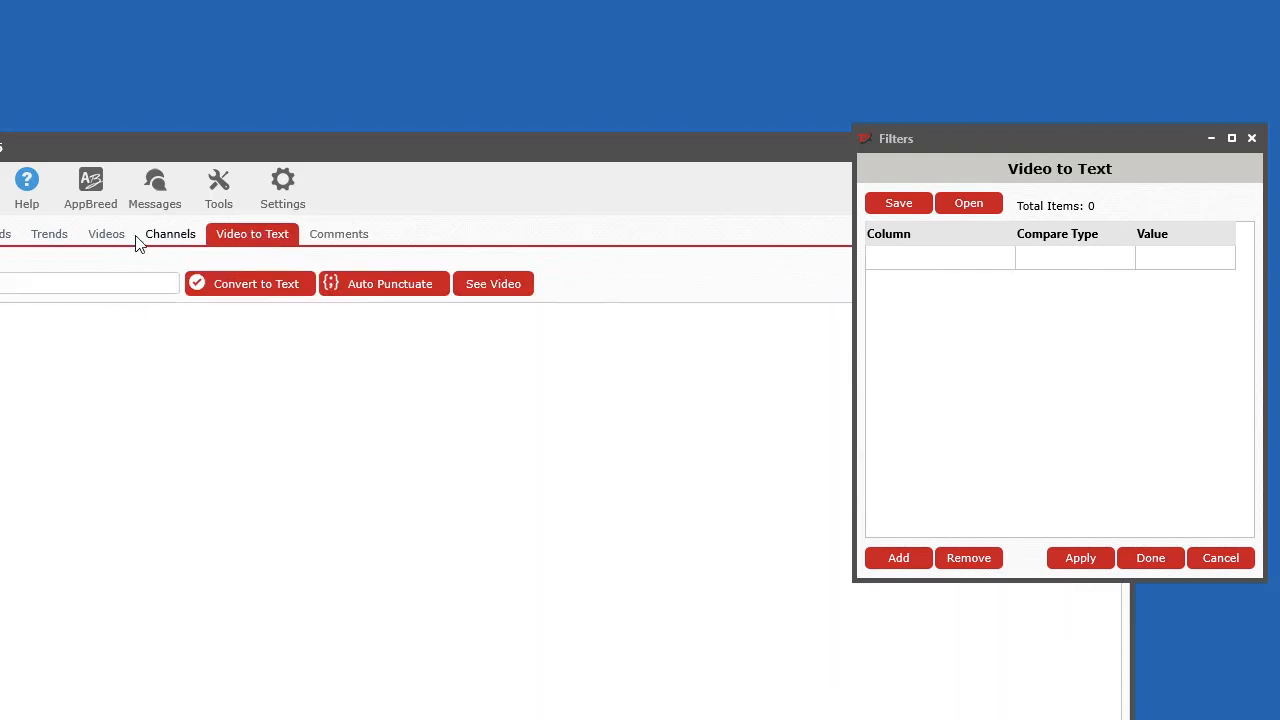
left_click(192, 242)
left_click(106, 236)
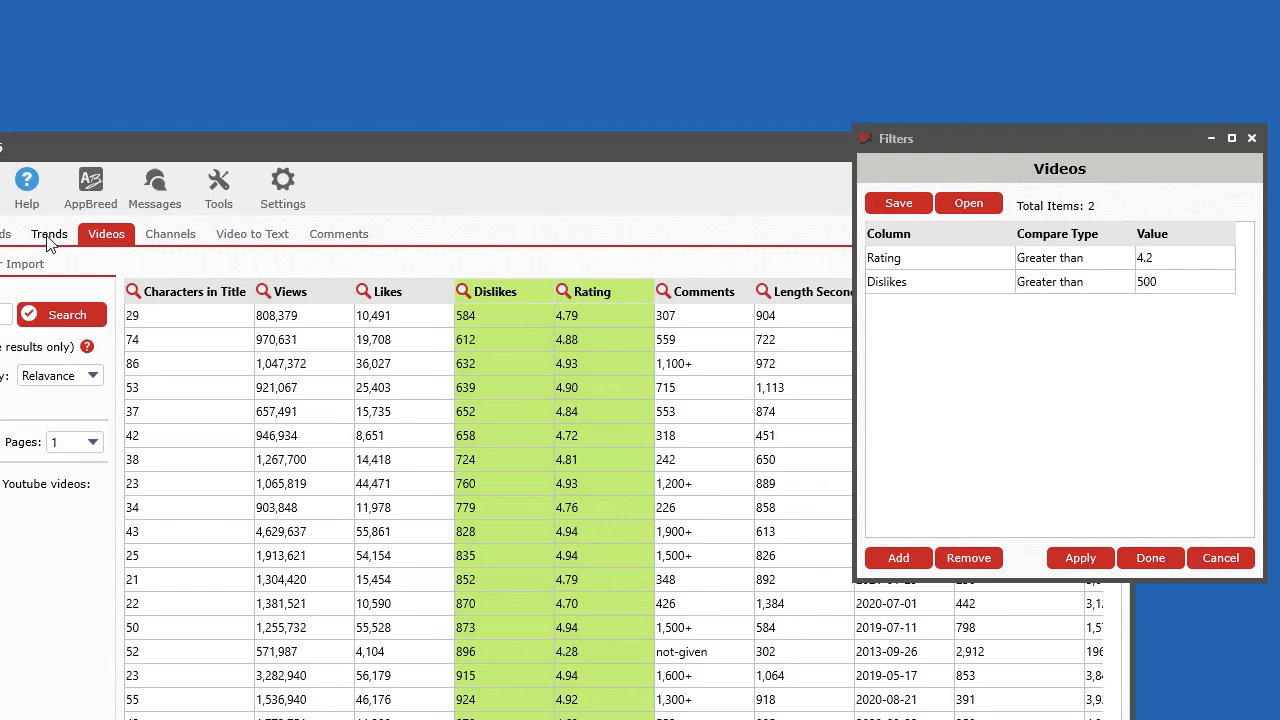
left_click(49, 236)
left_click_drag(535, 162, 580, 90)
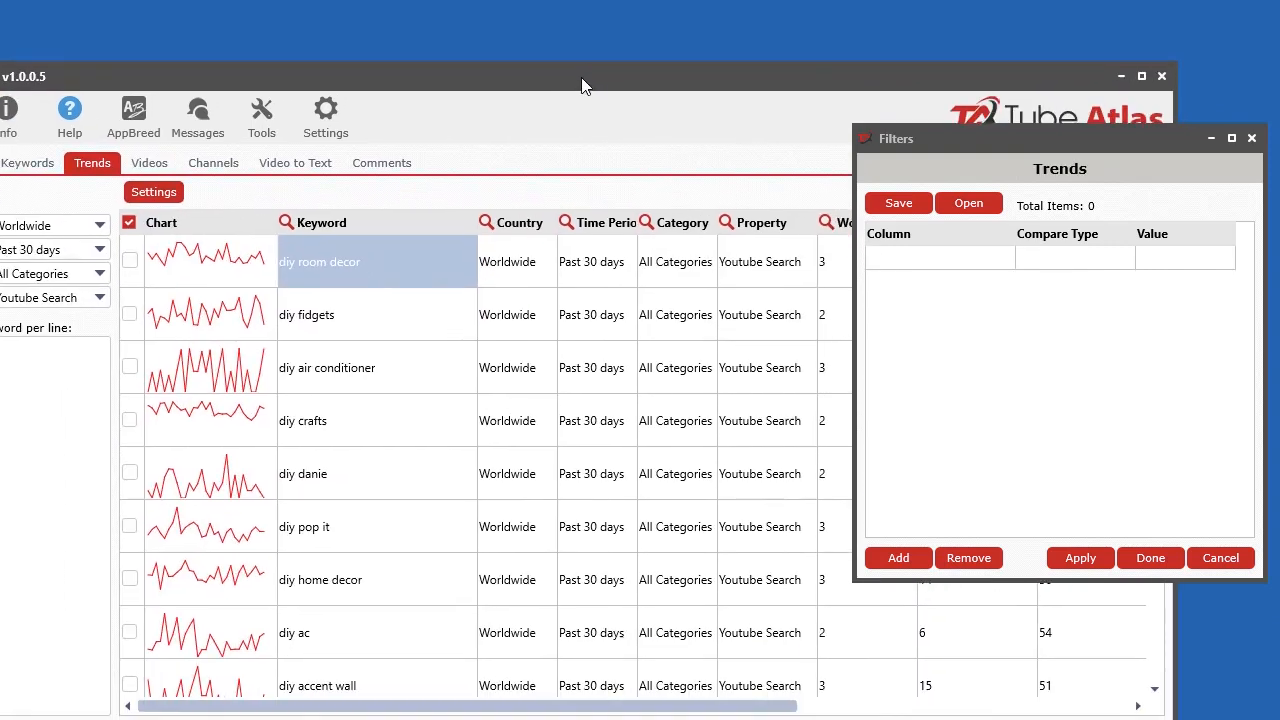
- Return to the Videos table and arrange the main window and the Filters window side by side
left_click(148, 164)
left_click_drag(885, 83, 535, 21)
left_click_drag(991, 139, 976, 59)
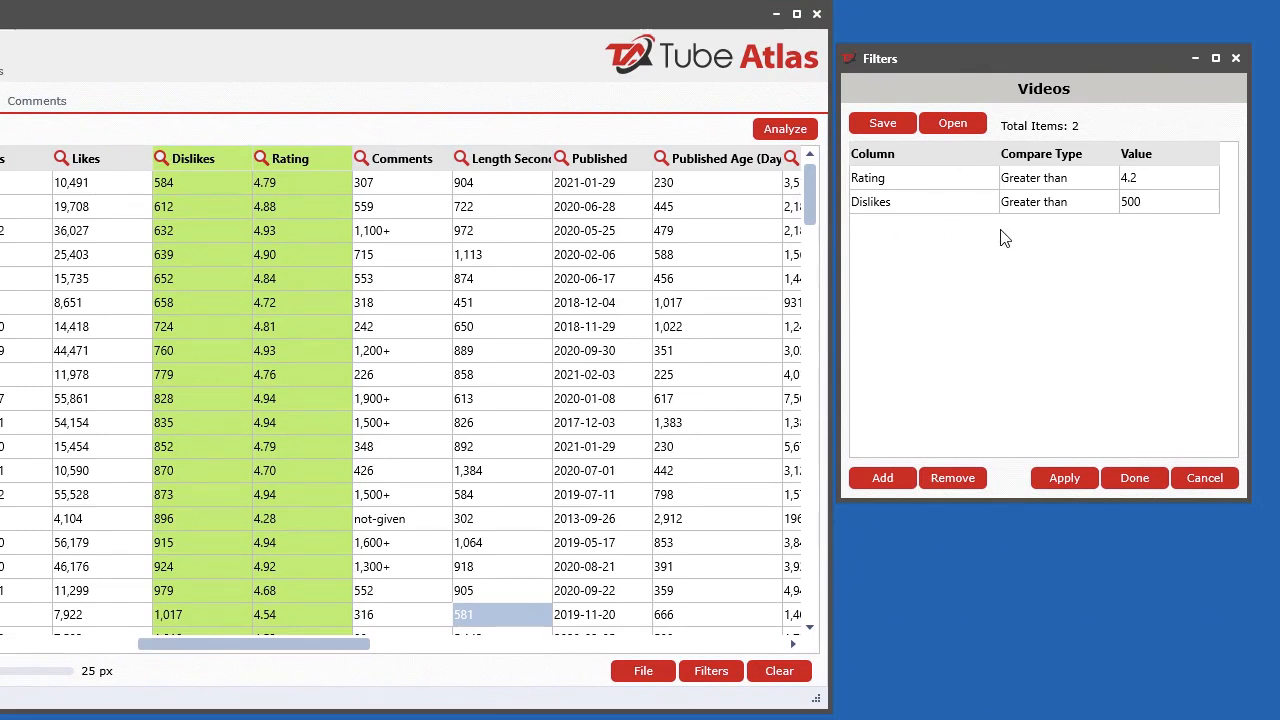
- Add a new row to the Videos filter list and set its column to Title
left_click(884, 477)
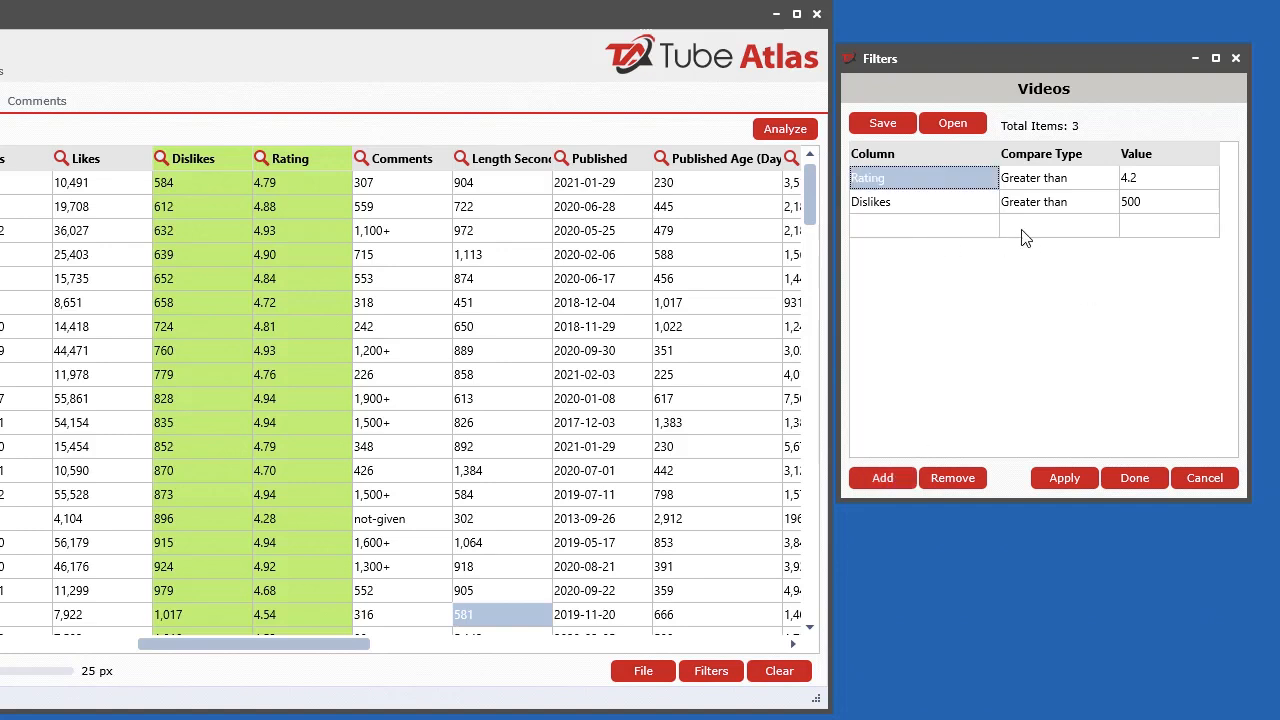
left_click(918, 236)
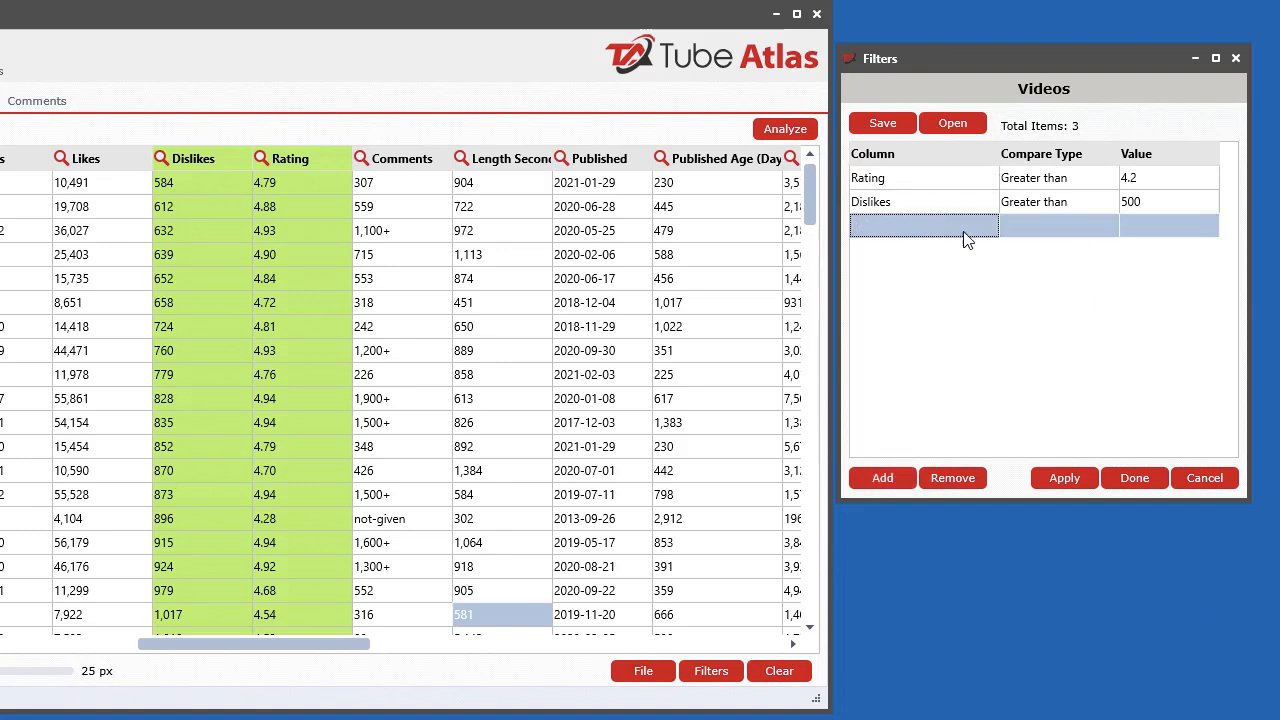
left_click(899, 233)
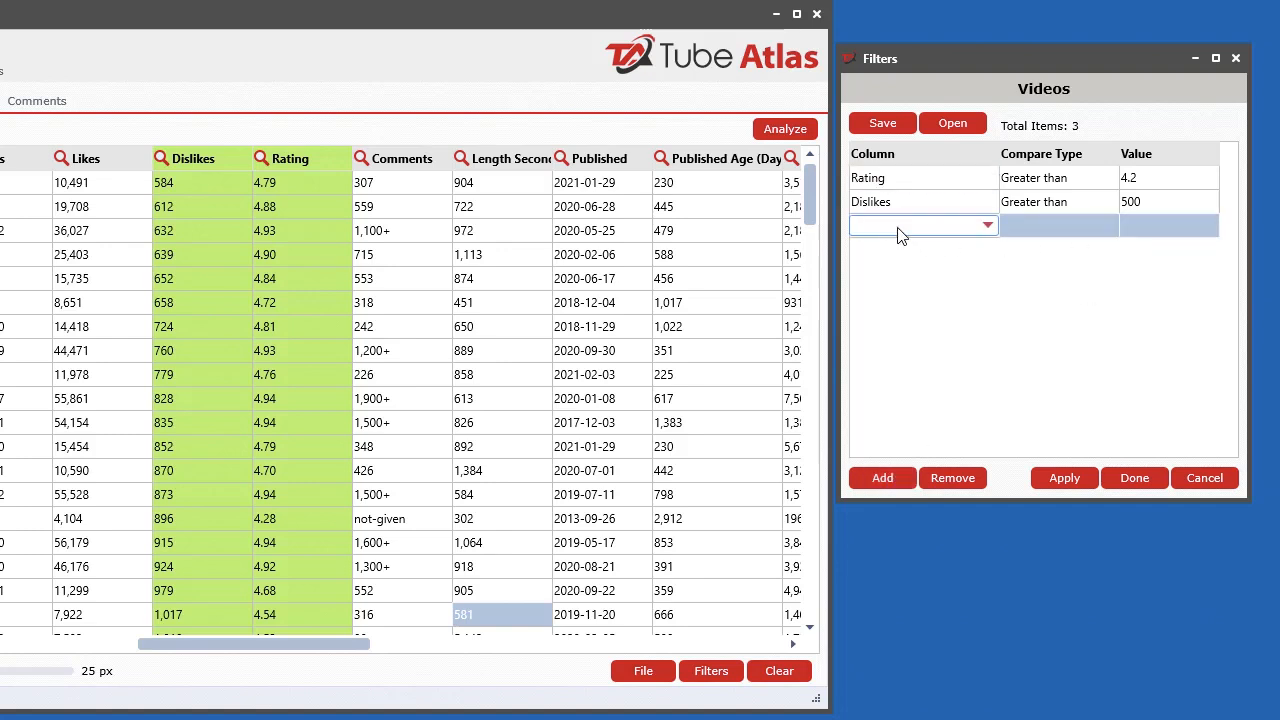
left_click(950, 230)
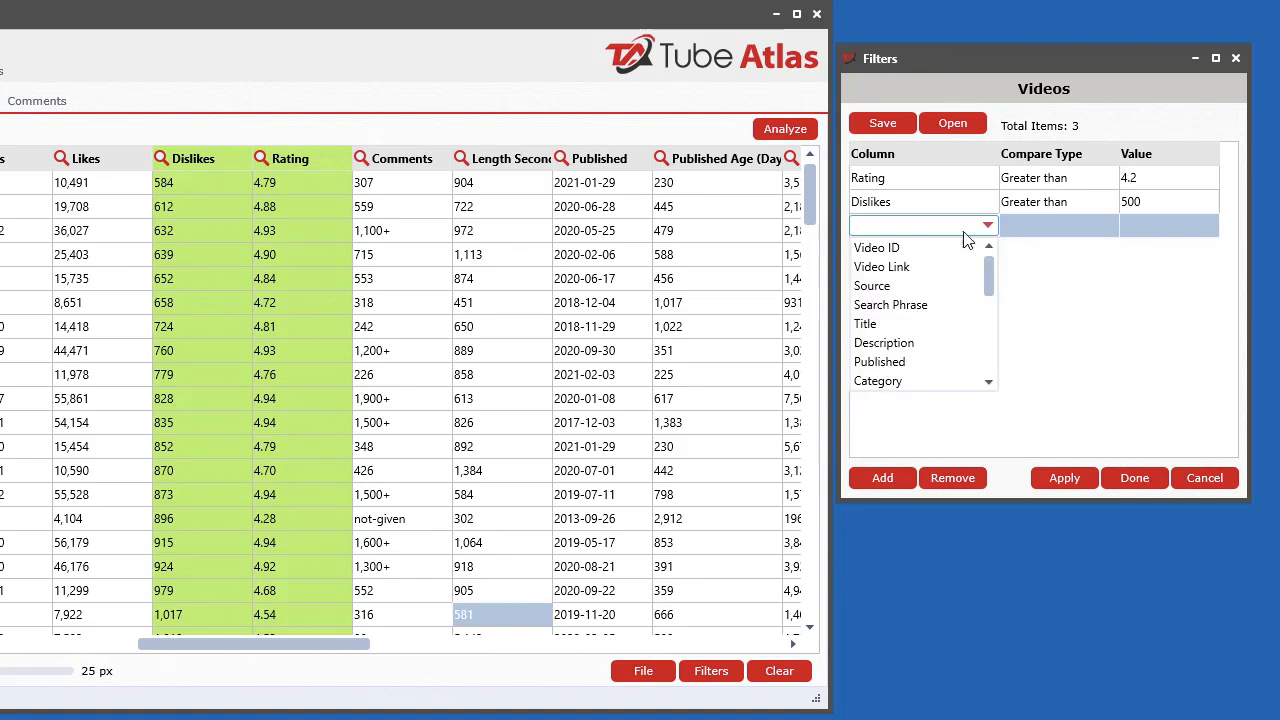
mouse_move(989, 272)
left_mouse_down()
mouse_move(989, 362)
mouse_move(989, 271)
left_mouse_up()
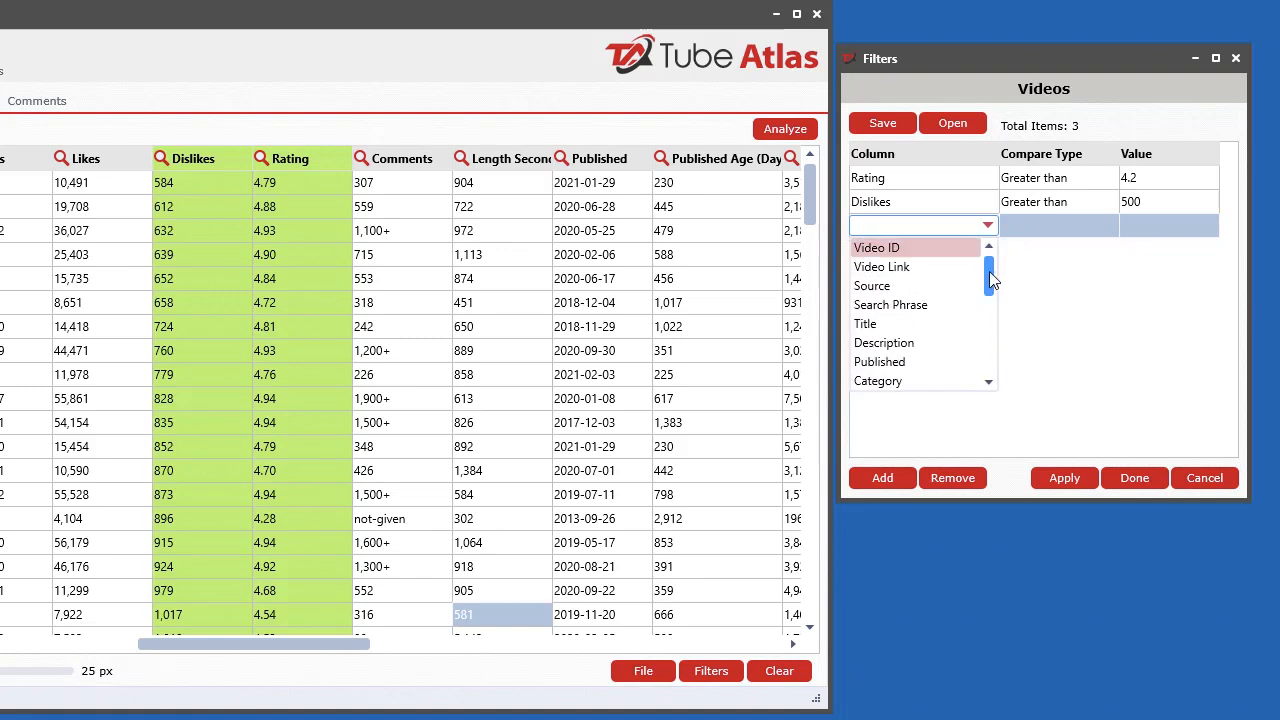
scroll(988, 271, "down", 1)
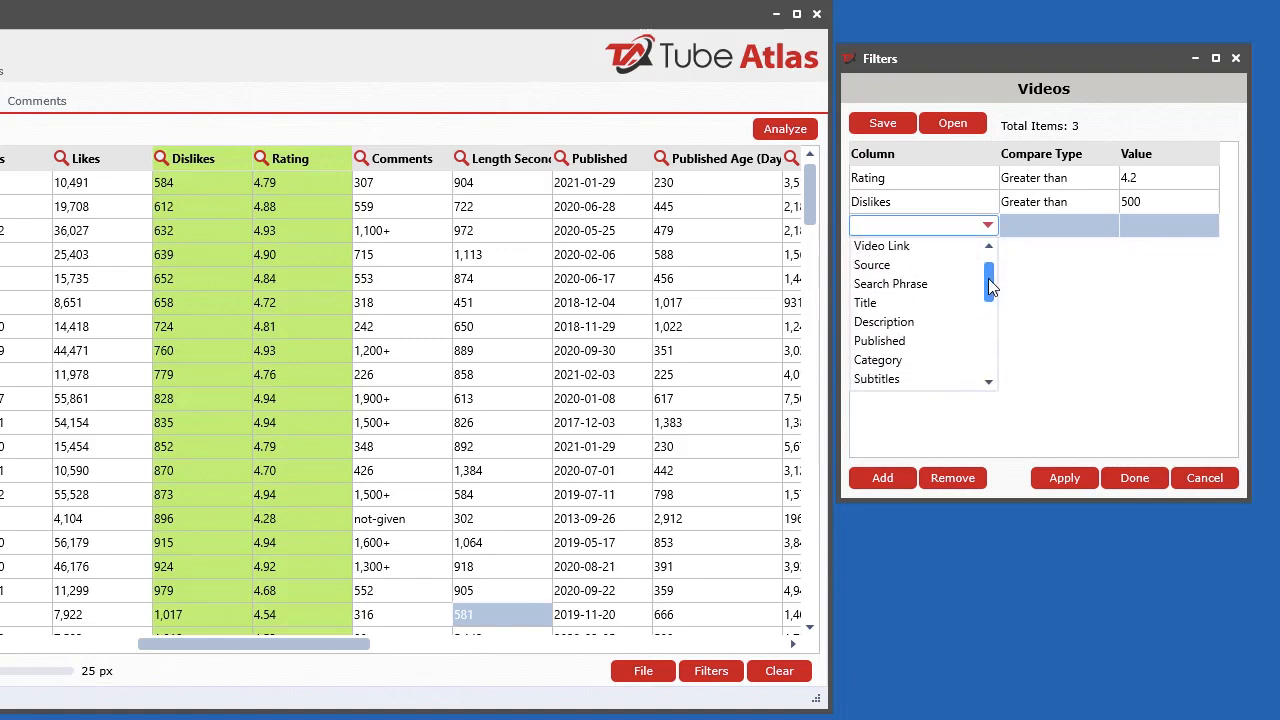
left_click(888, 305)
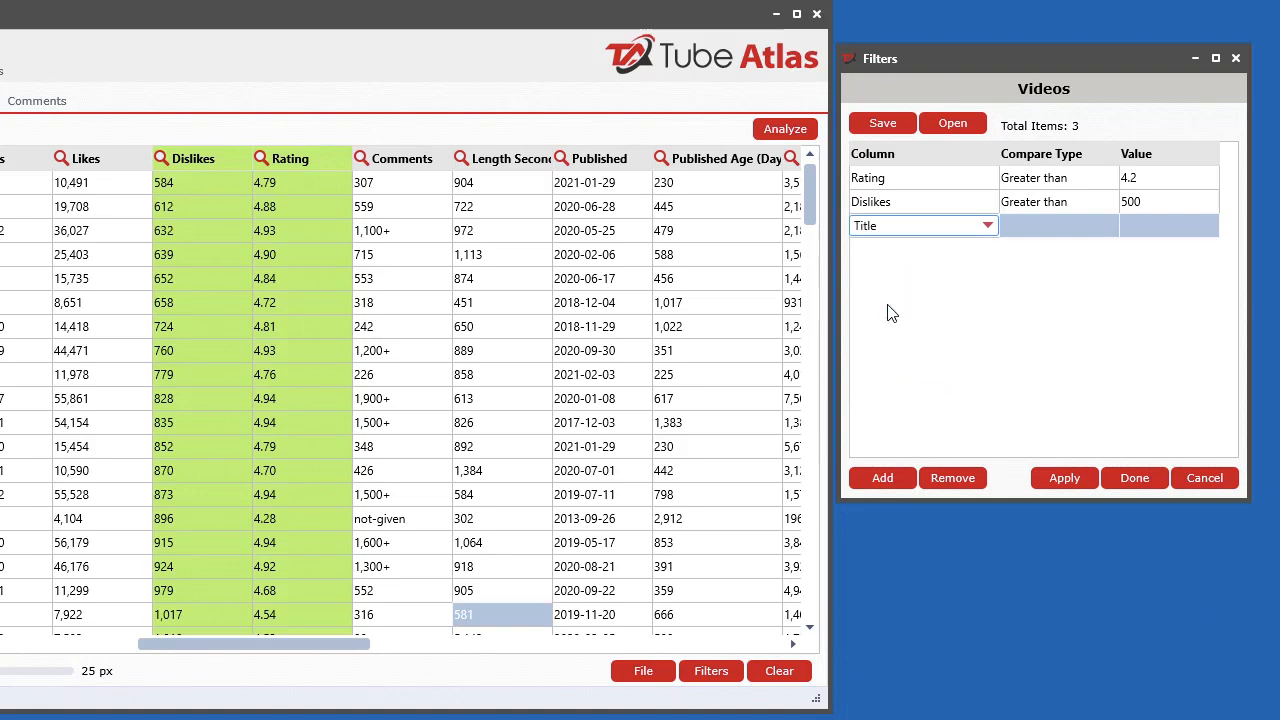
- Set the Title filter to Contains with the value "diy", apply the filters and check the Title column
left_click(1040, 228)
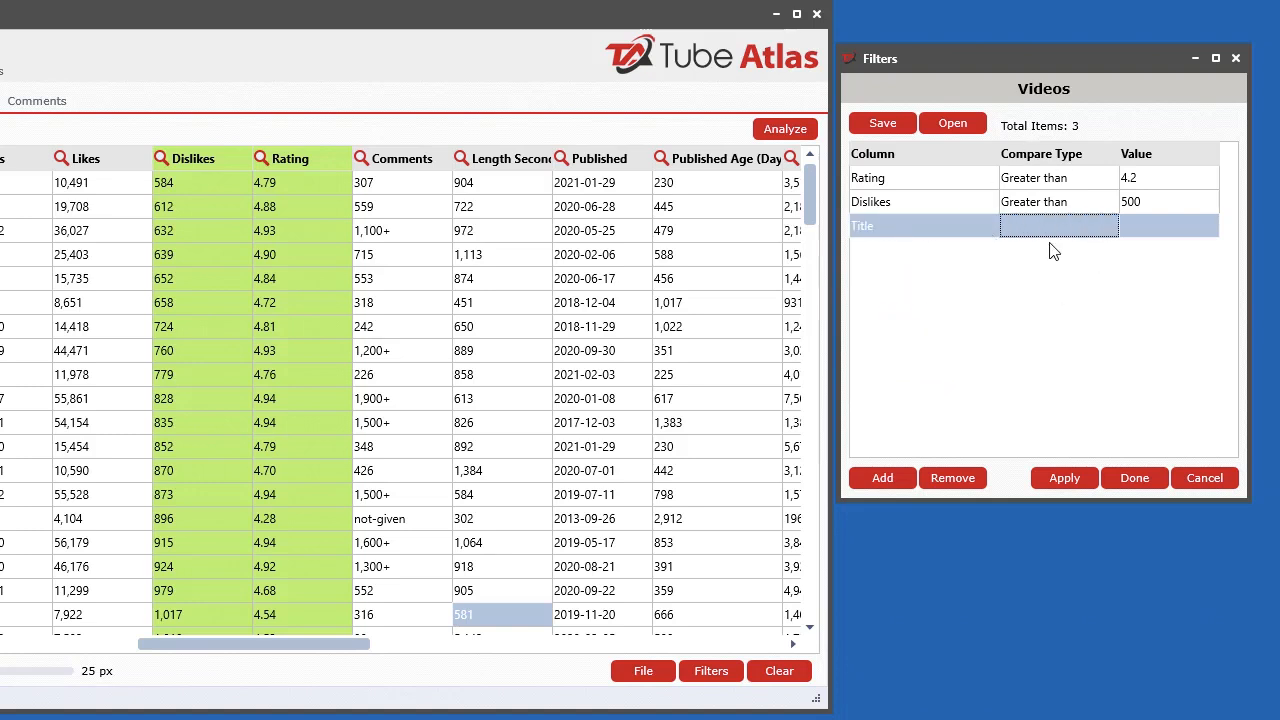
left_click(1040, 236)
left_click(1040, 236)
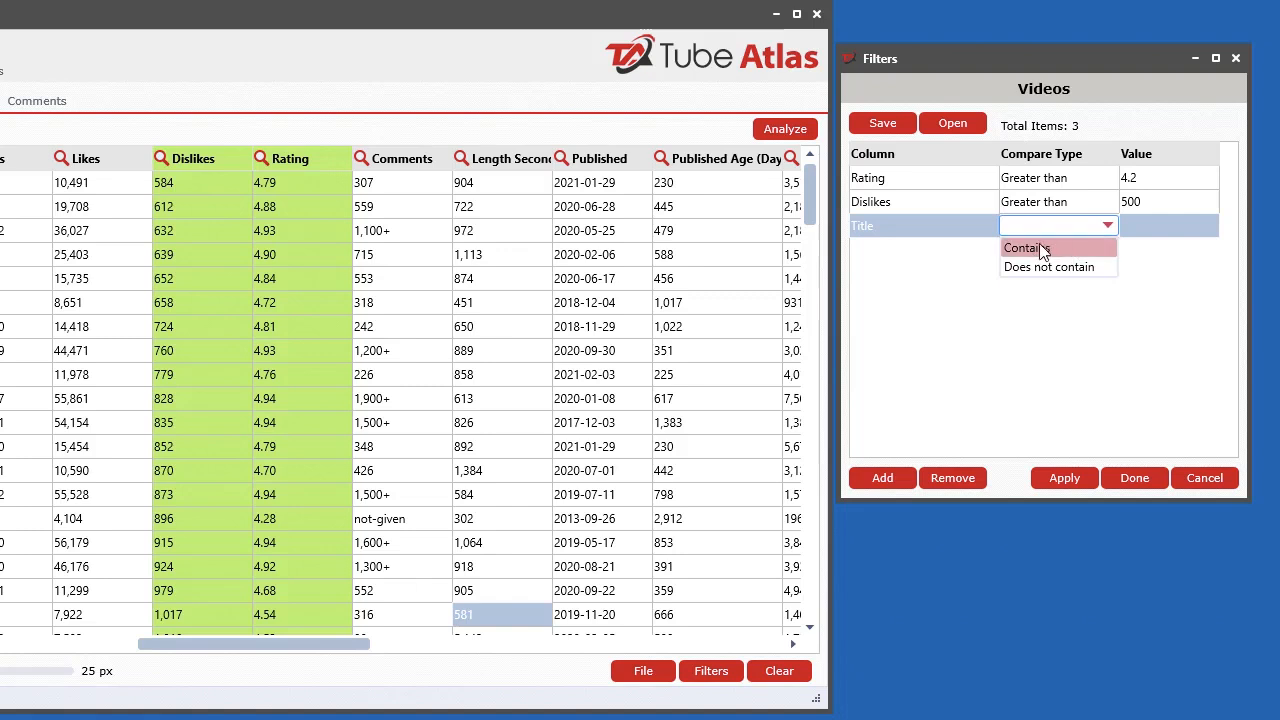
left_click(1040, 250)
left_click(1150, 229)
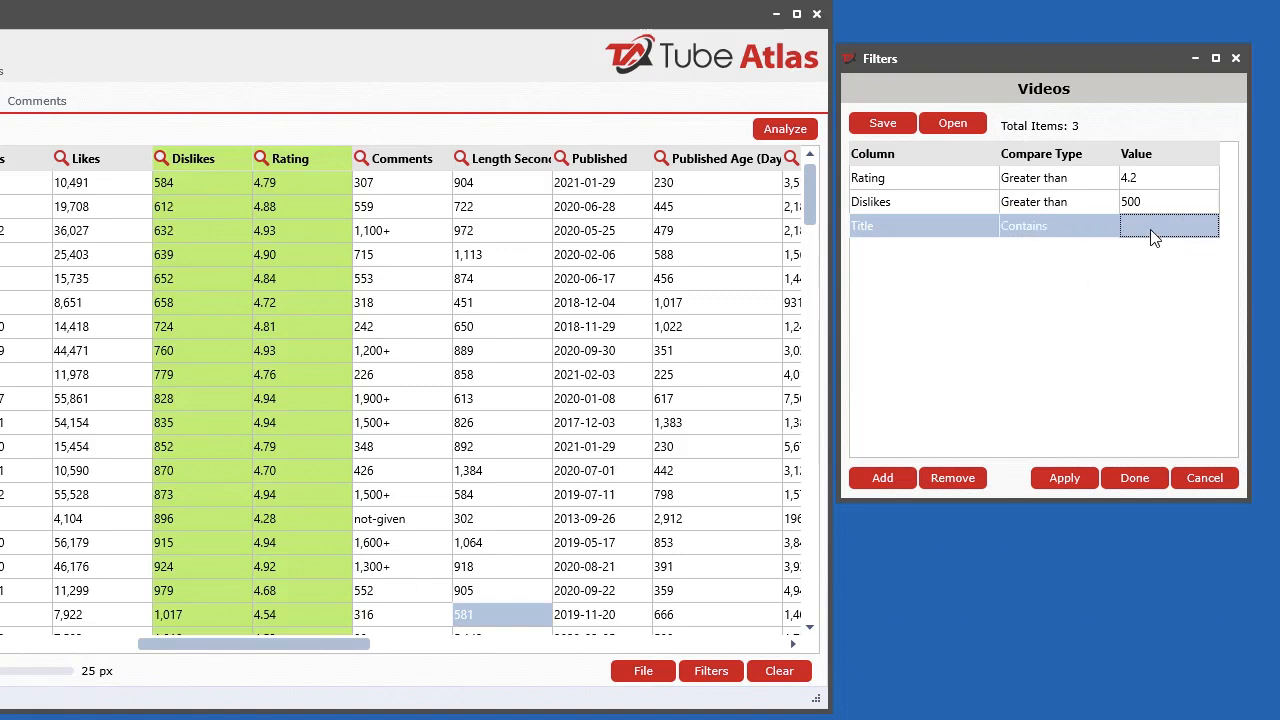
left_click(1150, 229)
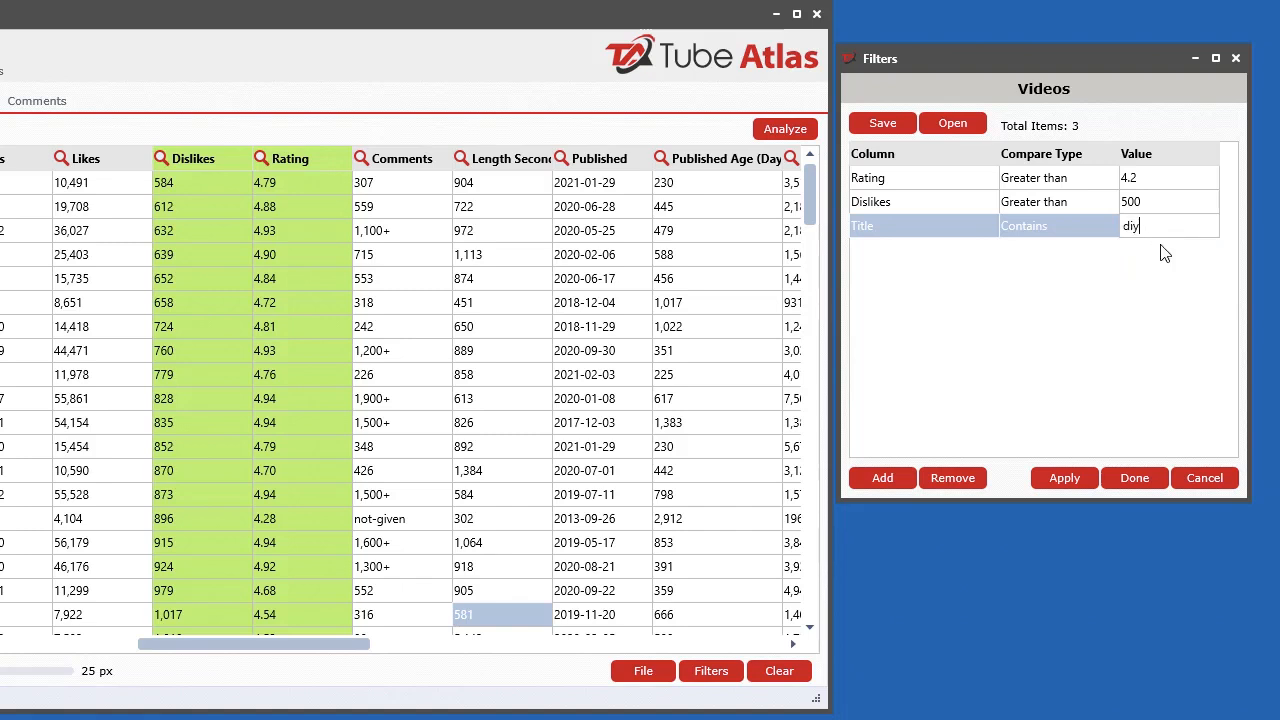
key("Return")
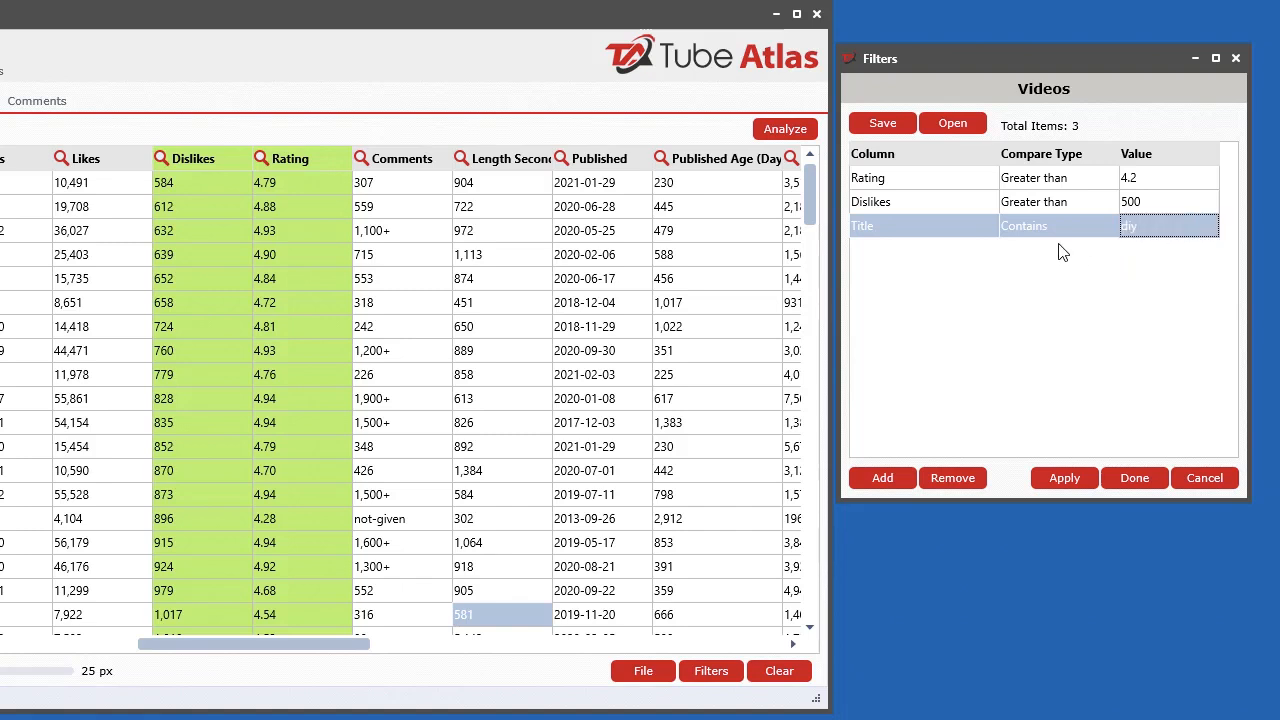
left_click(1066, 478)
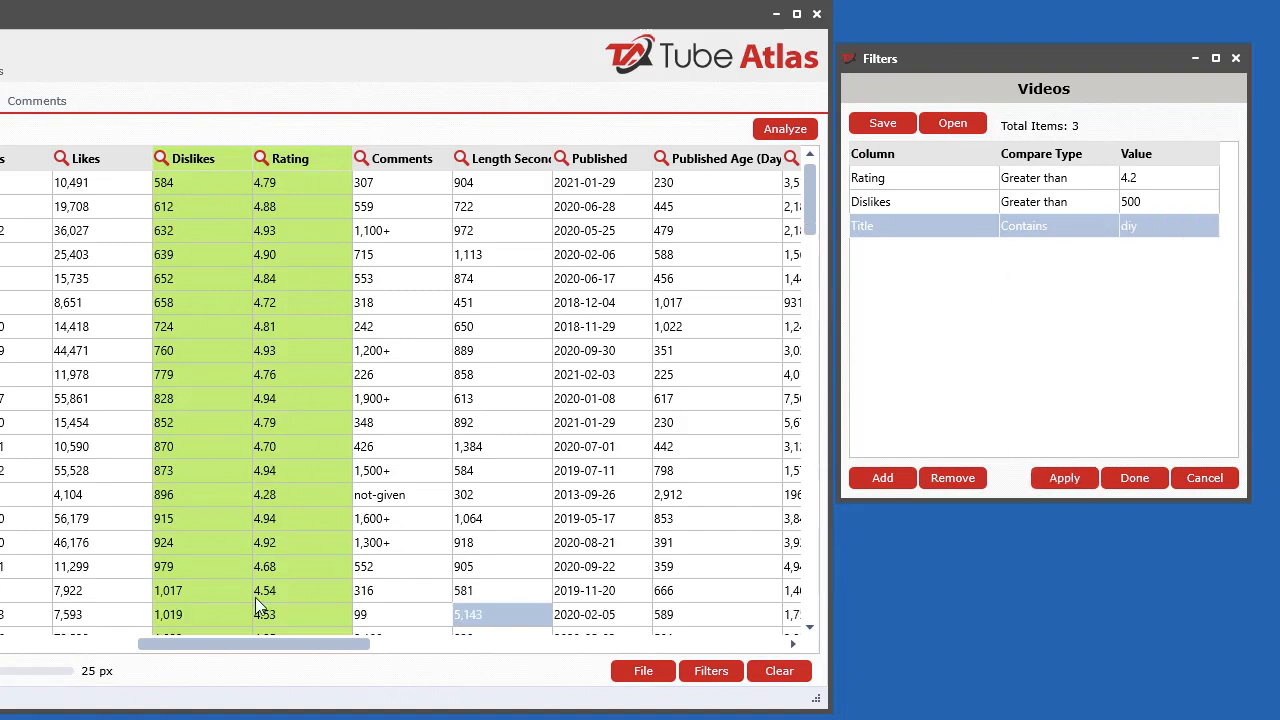
left_click_drag(305, 651, 100, 655)
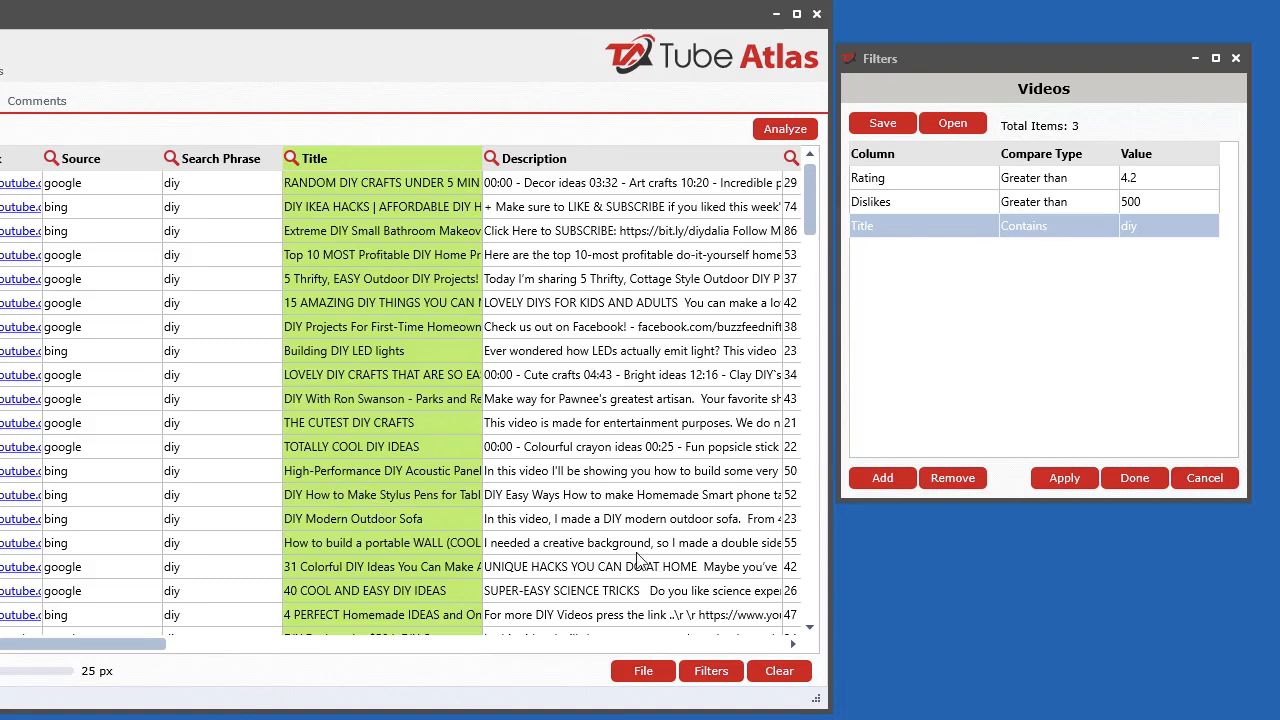
left_click_drag(106, 643, 165, 696)
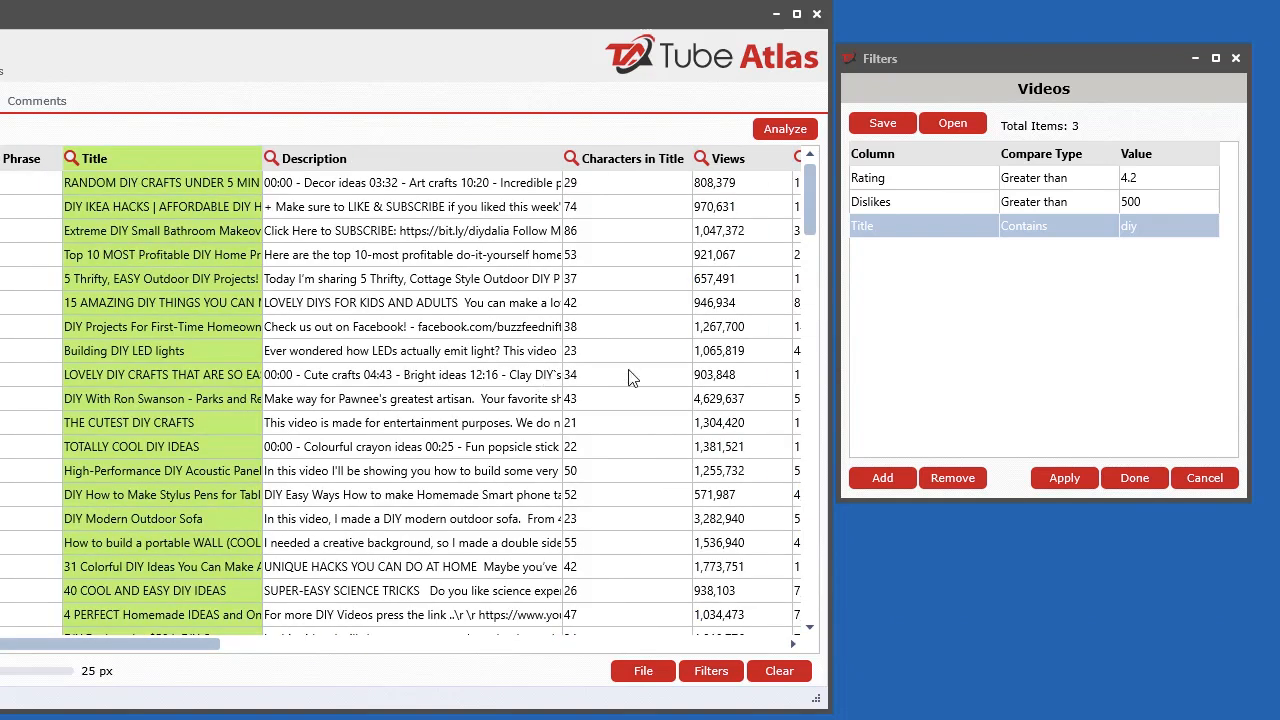
- Remove all filters from the Videos filter list
left_click(955, 478)
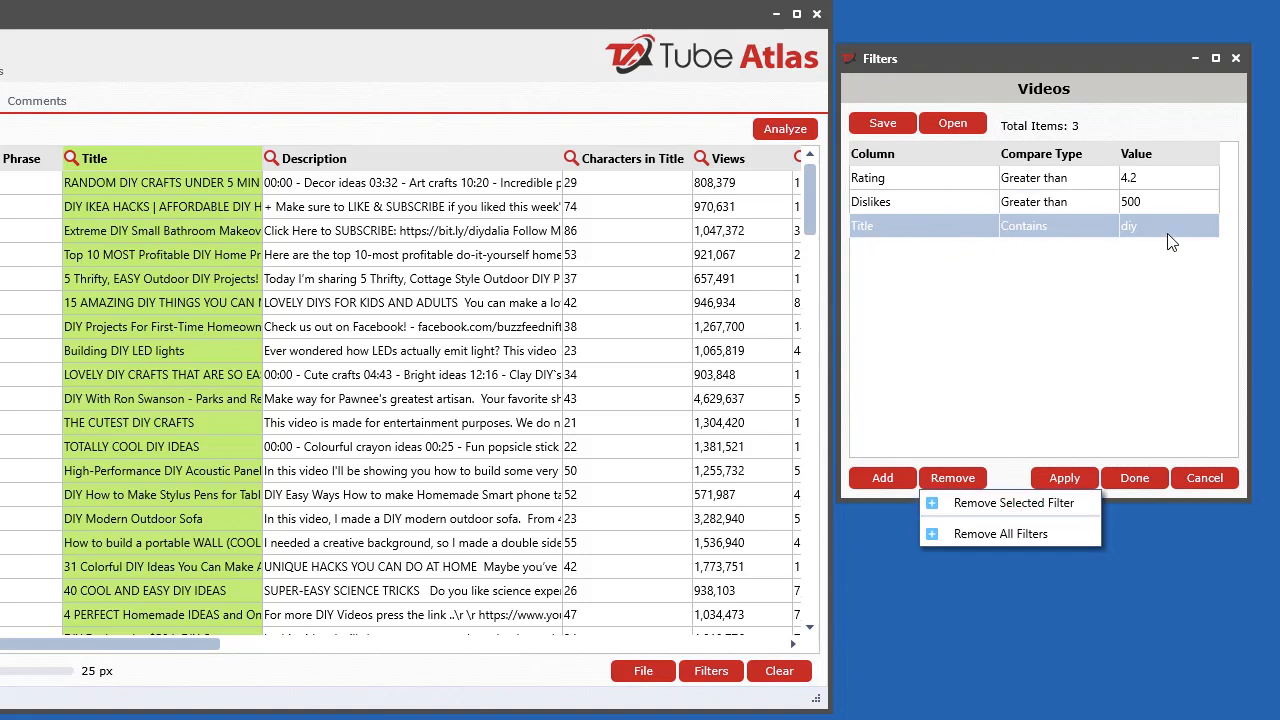
left_click(992, 533)
left_click(681, 603)
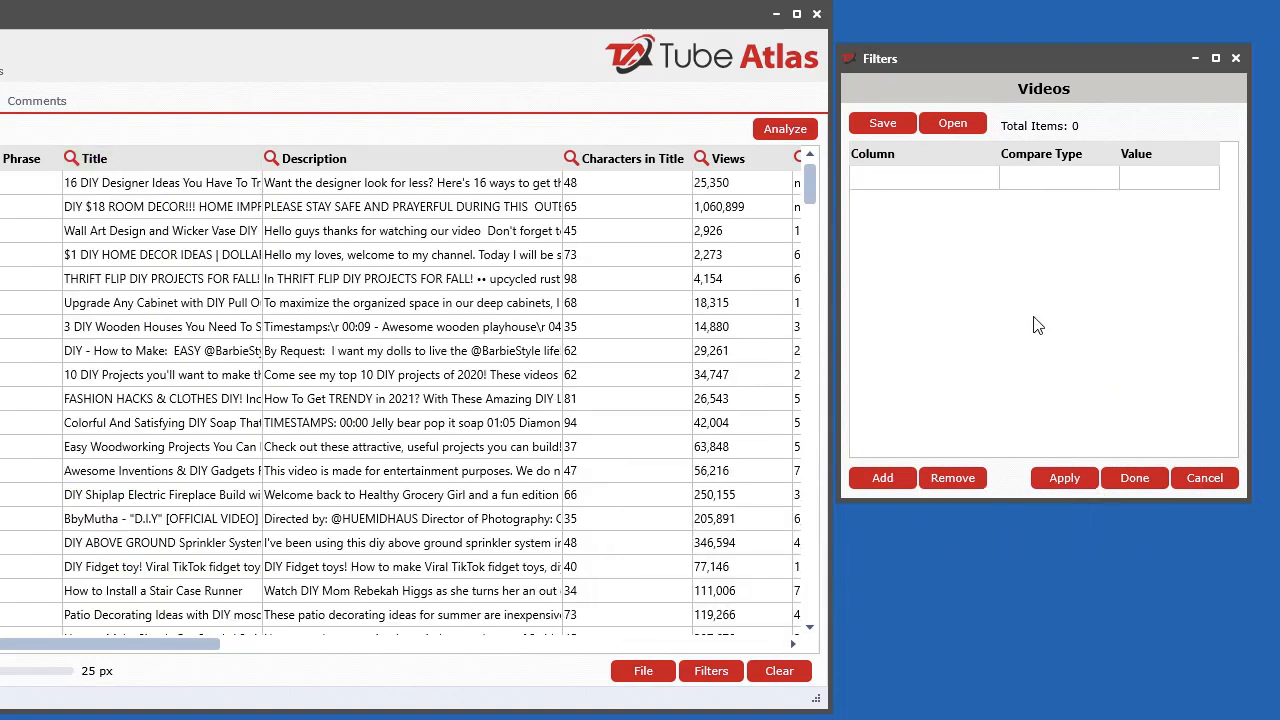
left_click_drag(130, 655, 228, 662)
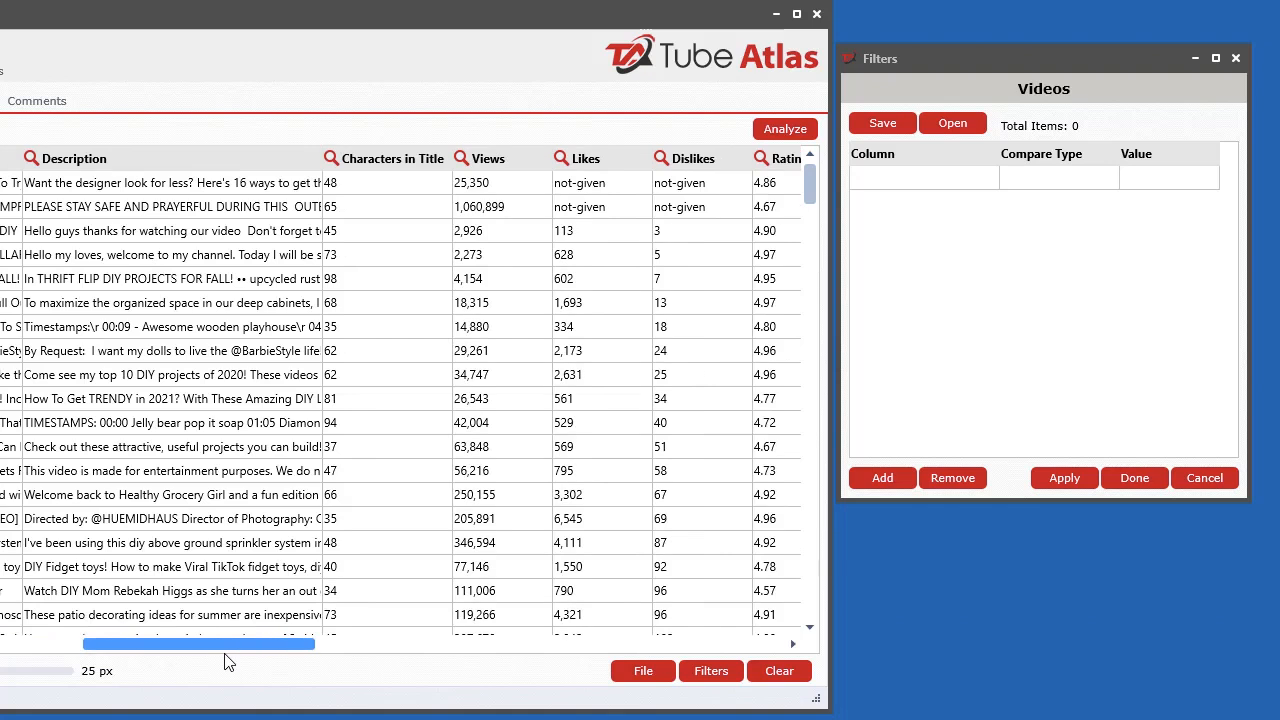
- Filter the Videos table to Characters in Title less than 70, Views greater than 200 and Likes greater than 500
left_click(331, 158)
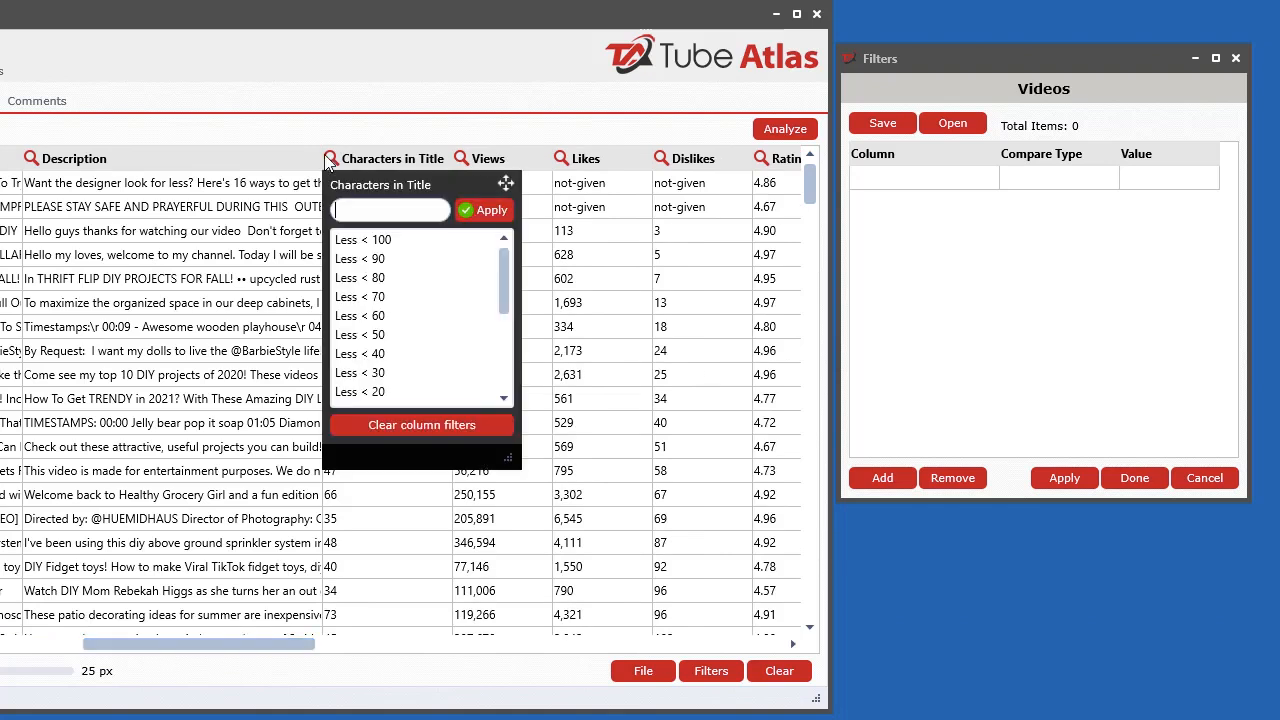
left_click(382, 300)
left_click(461, 158)
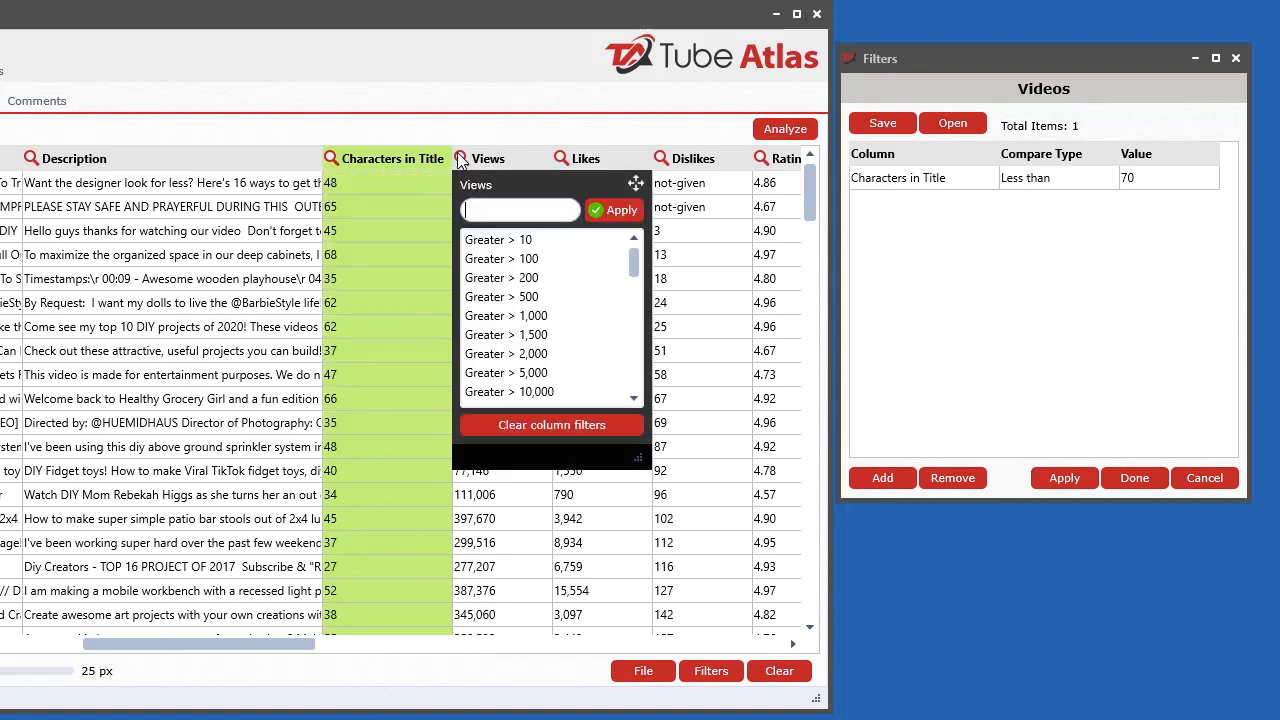
left_click(532, 278)
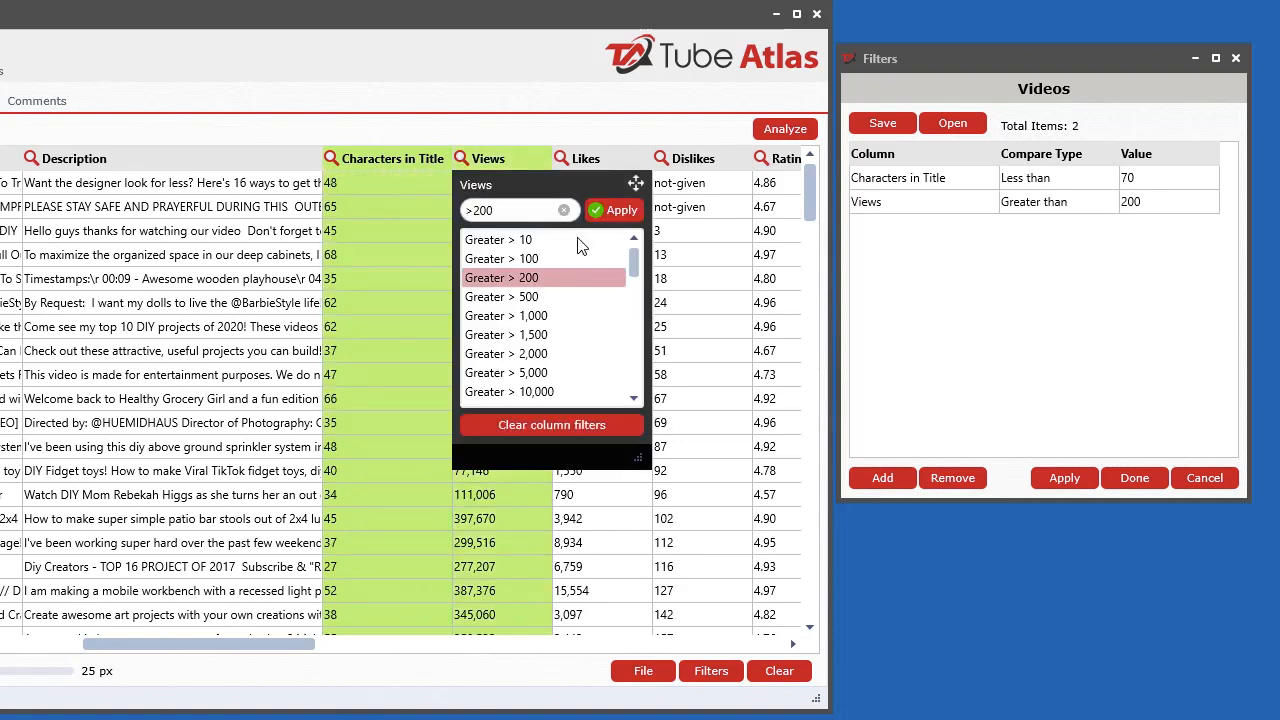
left_click(561, 160)
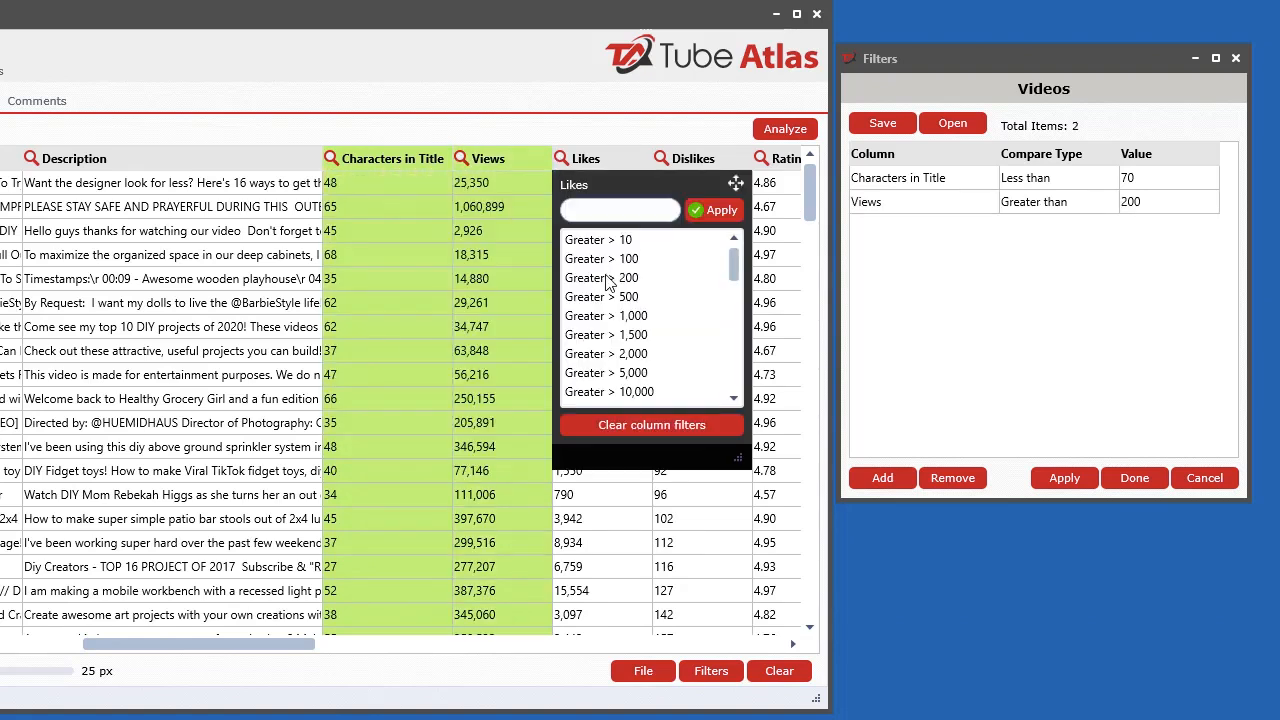
left_click(608, 296)
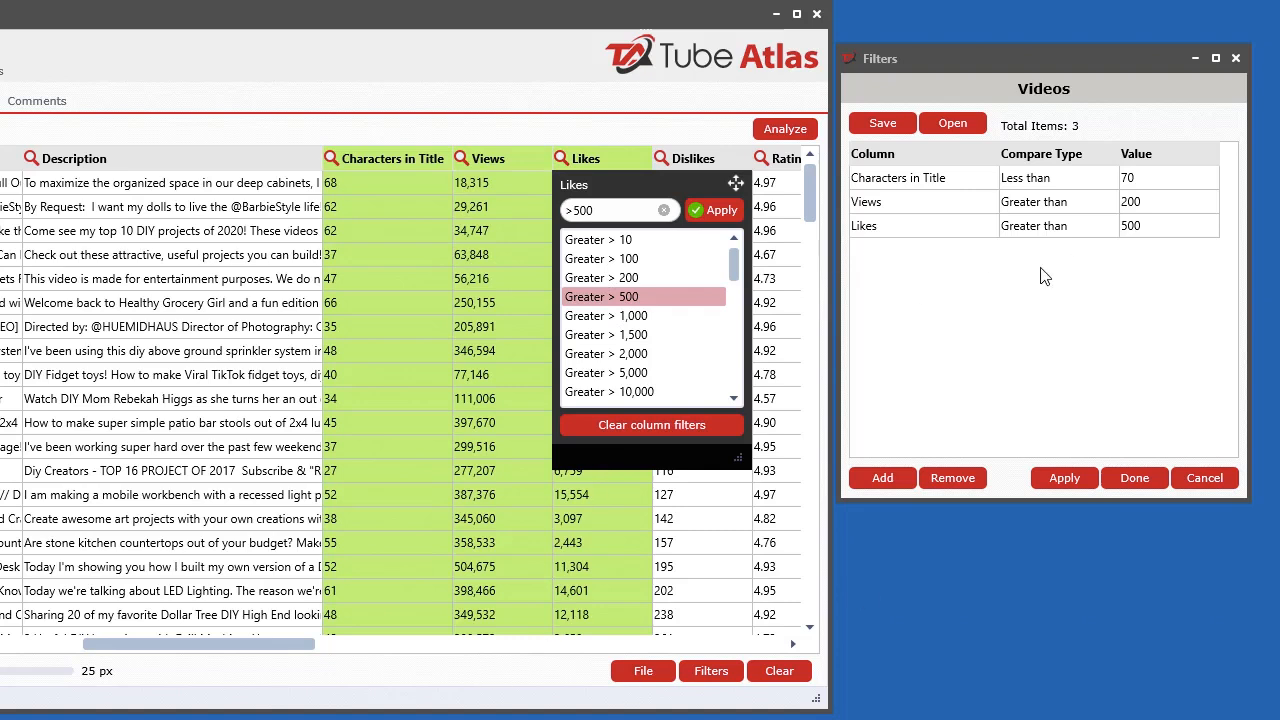
left_click(1043, 296)
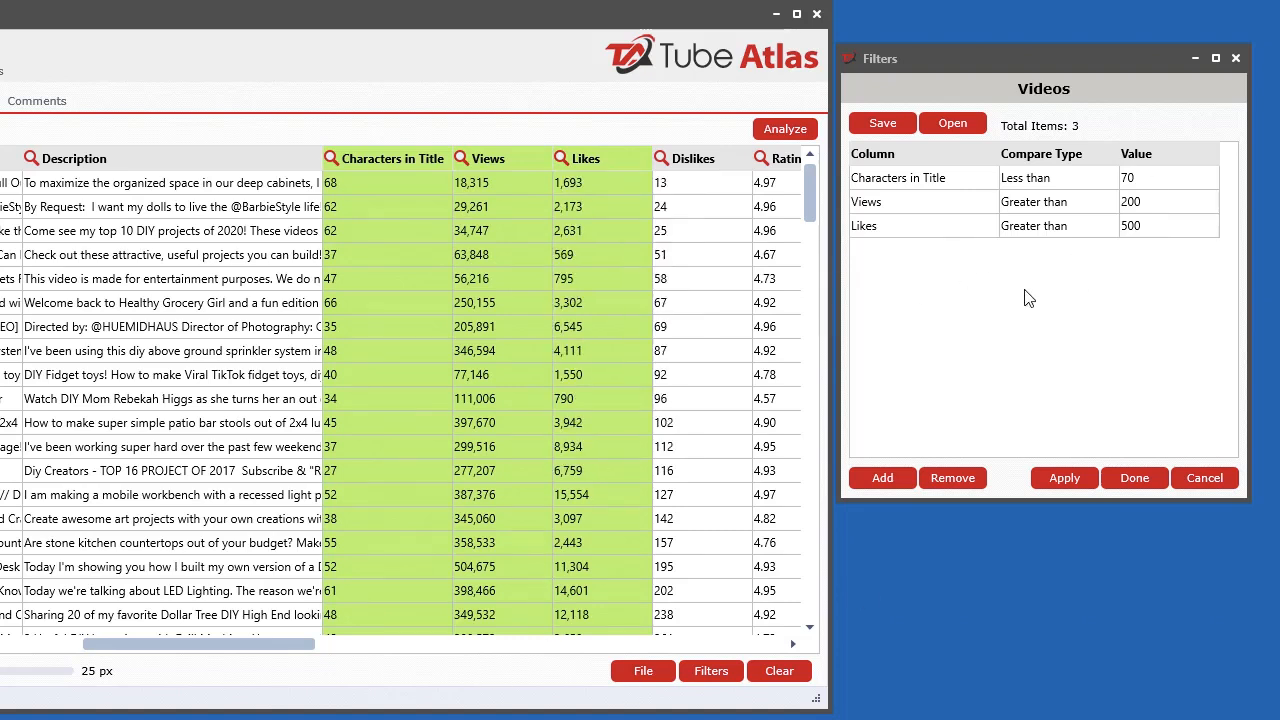
- Save the Videos filter list as videos-filters.tvff in the Tube Atlas Saves folder and clear the table's filters
left_click_drag(258, 648, 295, 662)
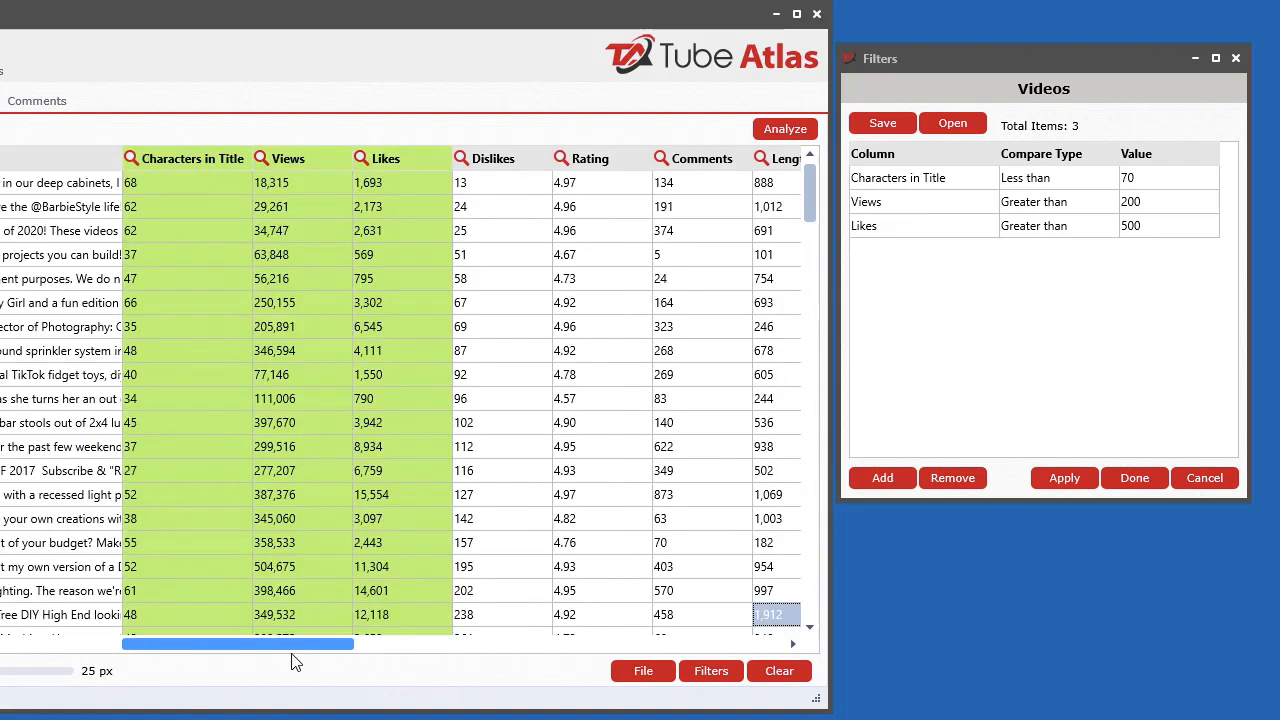
left_click(882, 123)
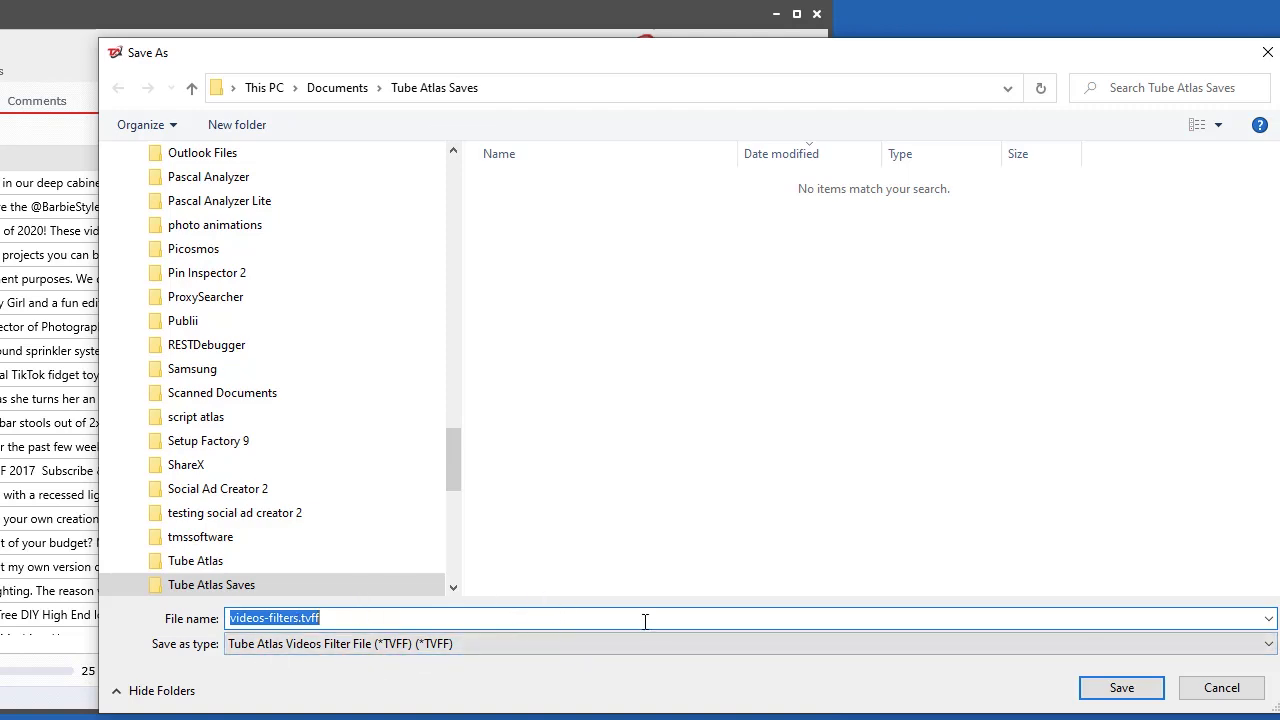
left_click(1110, 687)
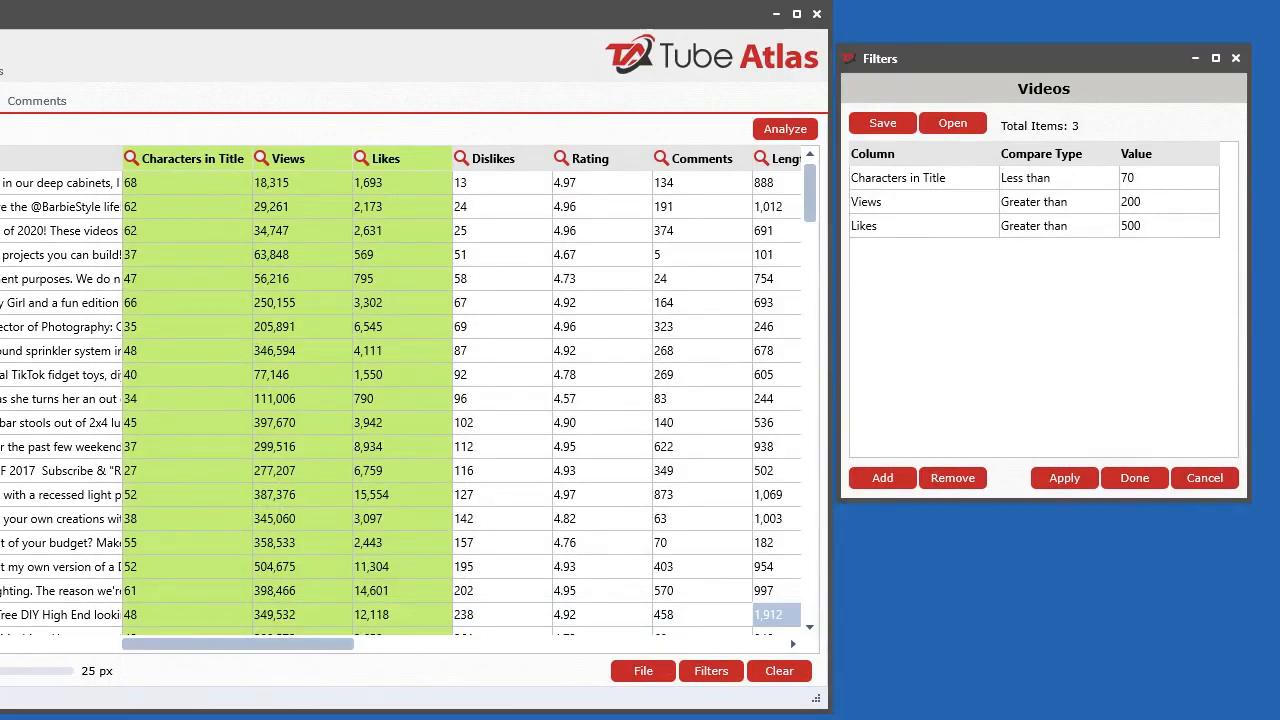
left_click(716, 674)
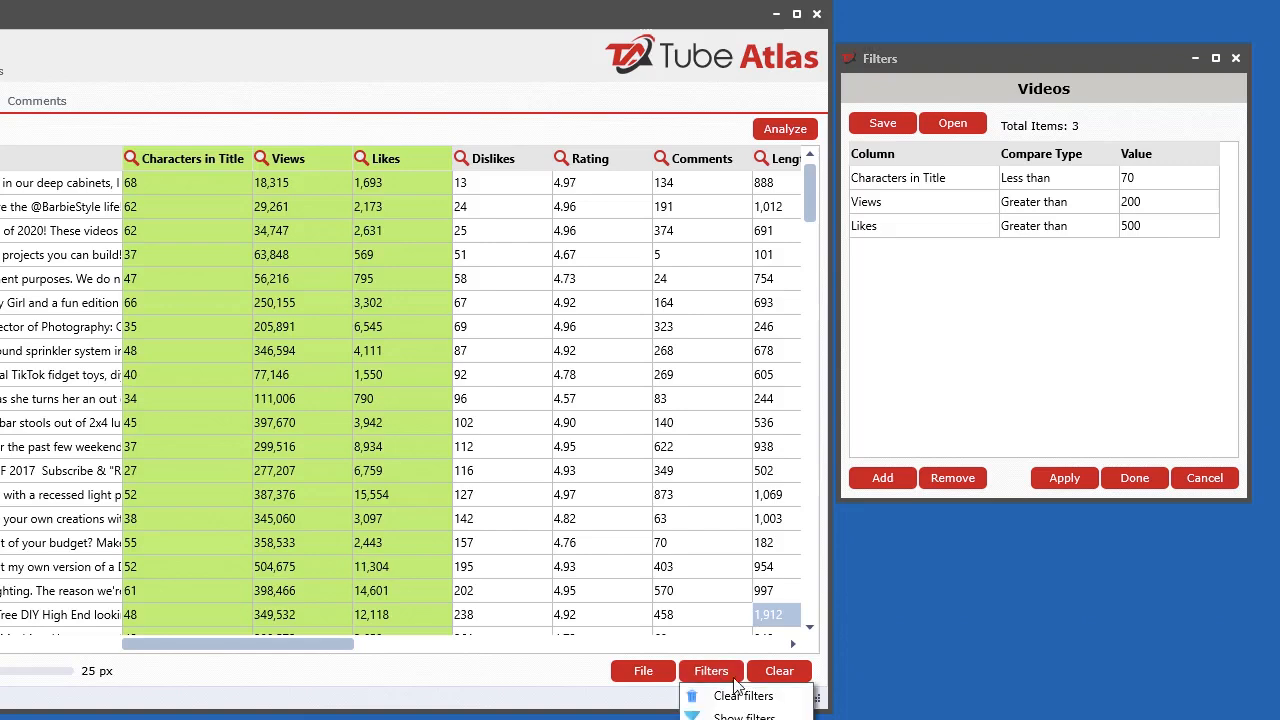
left_click(757, 705)
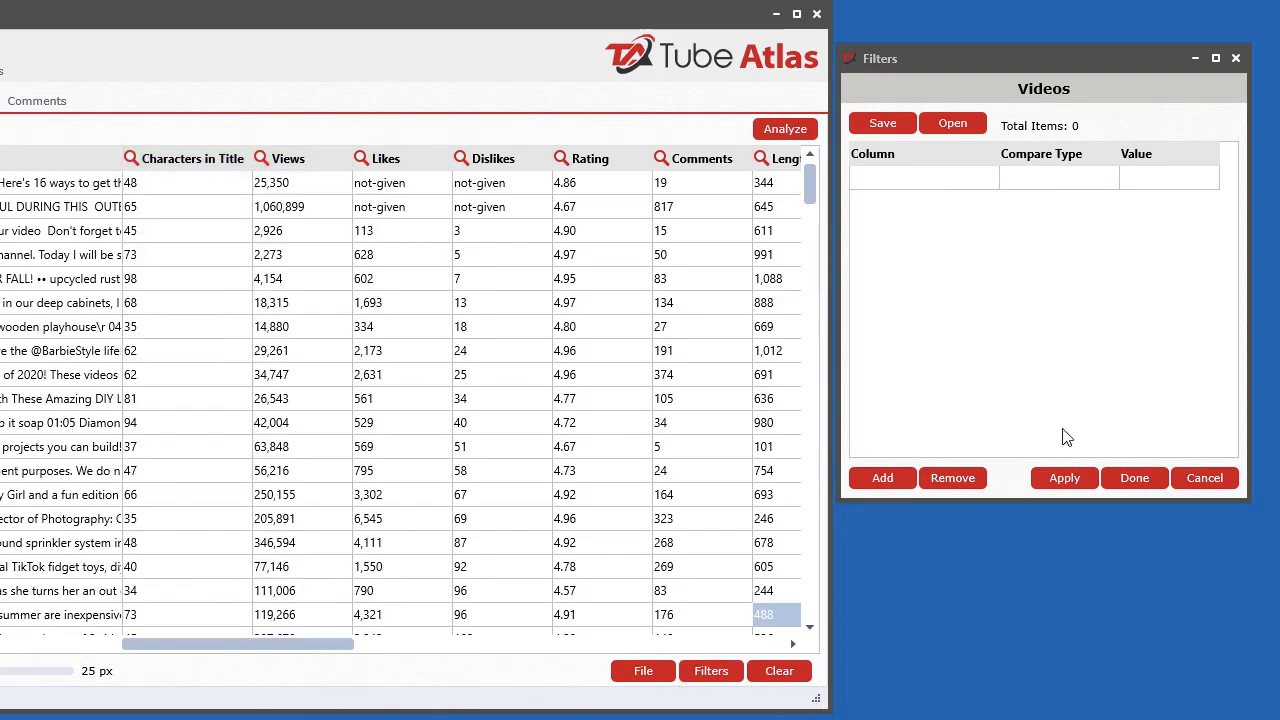
- Open videos-filters.tvff in the Filters window and apply its conditions to the Videos table
left_click(951, 124)
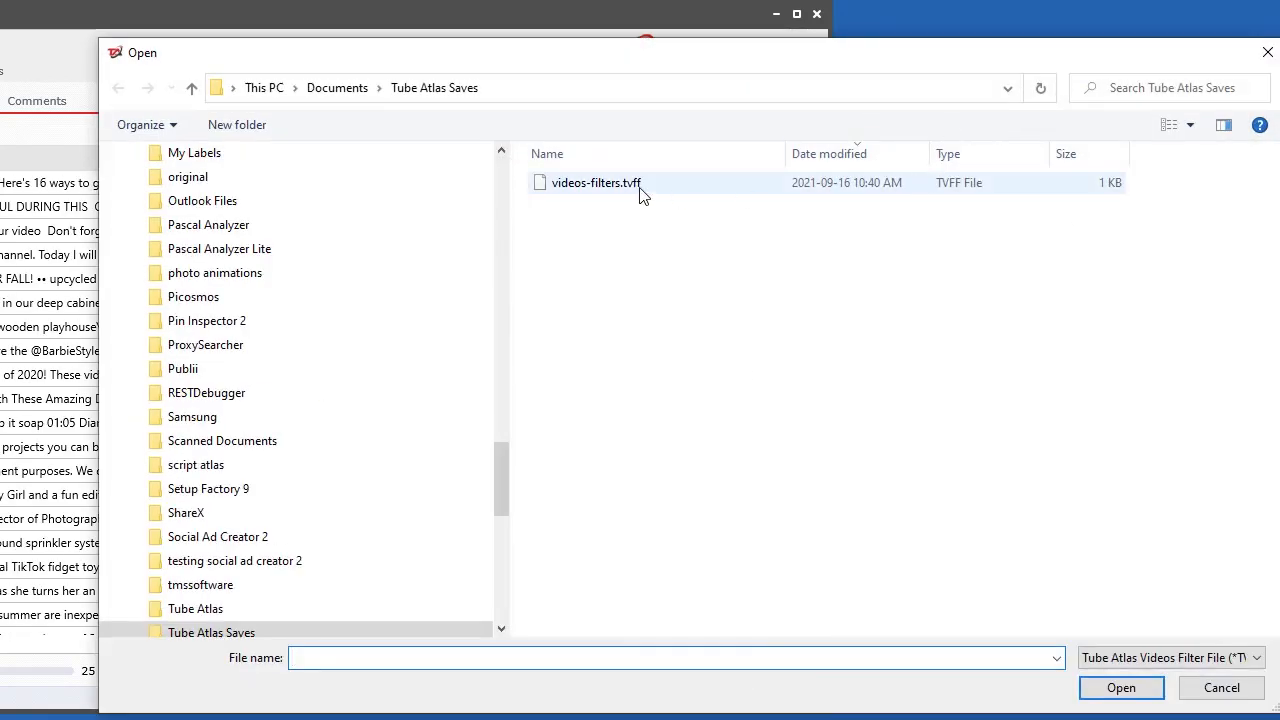
double_click(638, 190)
left_click(1063, 485)
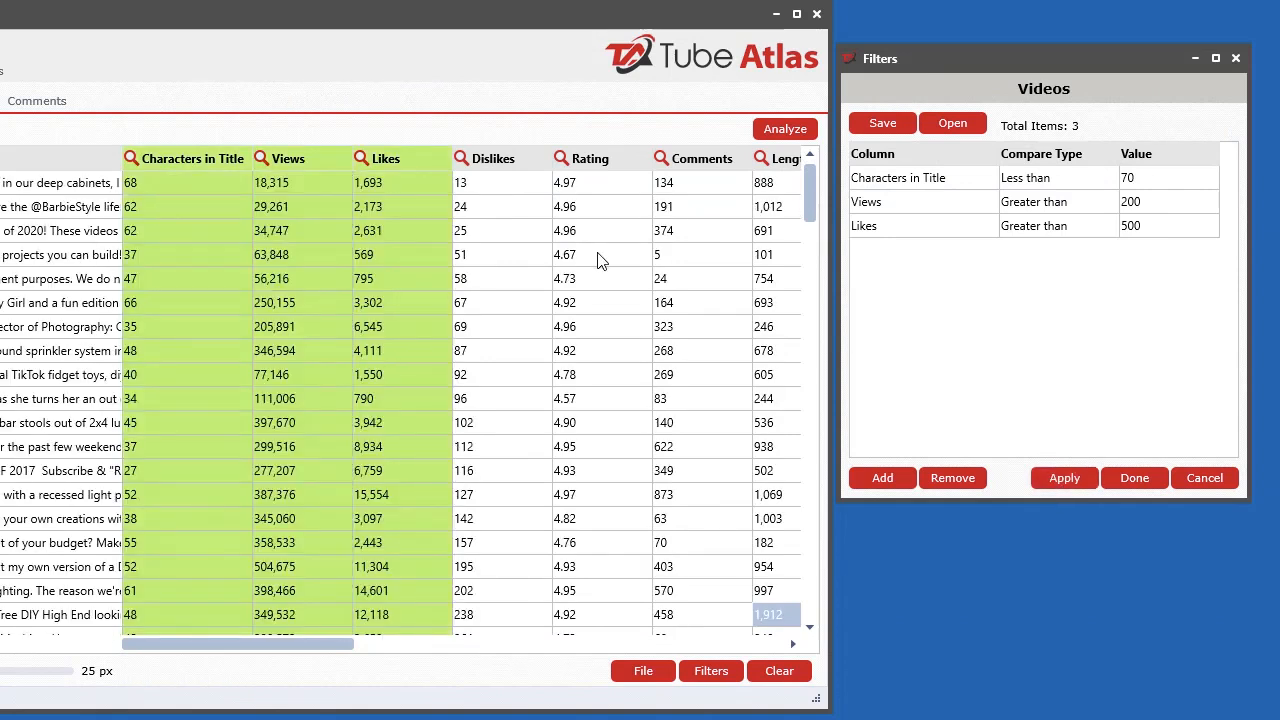
- Remove all filters from the Videos filter list and close the Filters window
left_click(967, 477)
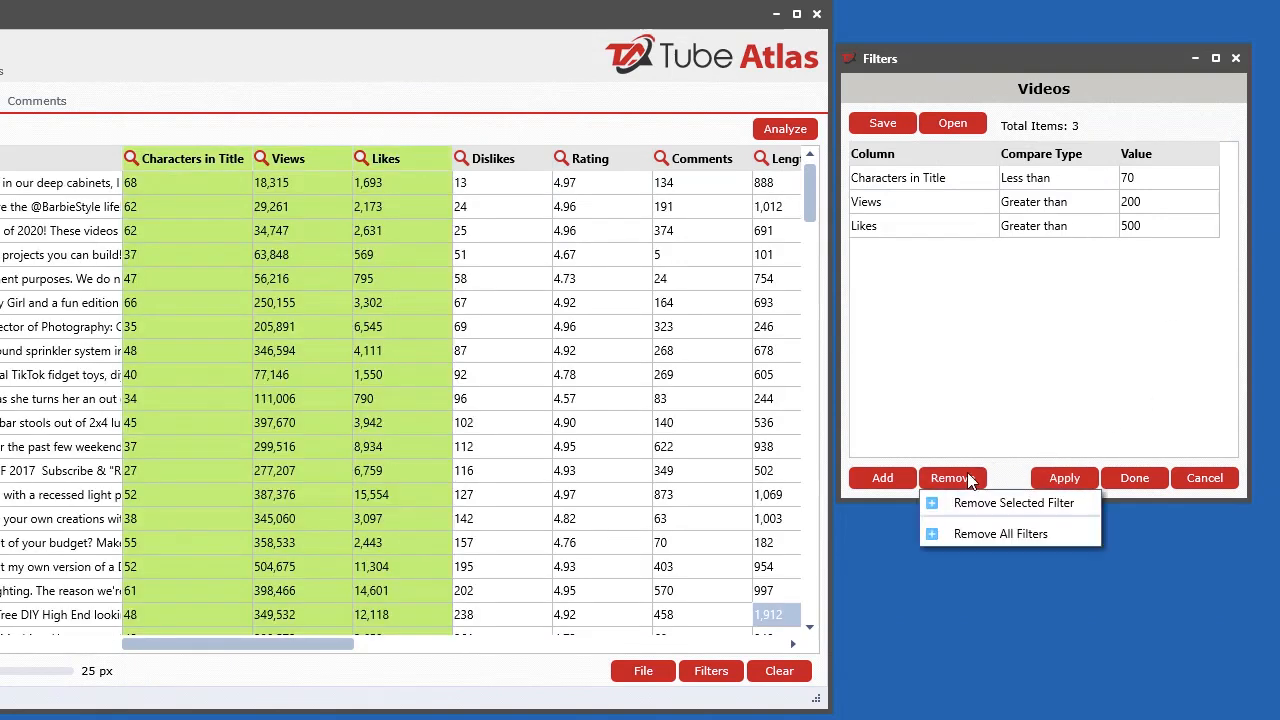
left_click(983, 536)
left_click(705, 603)
left_click(1200, 478)
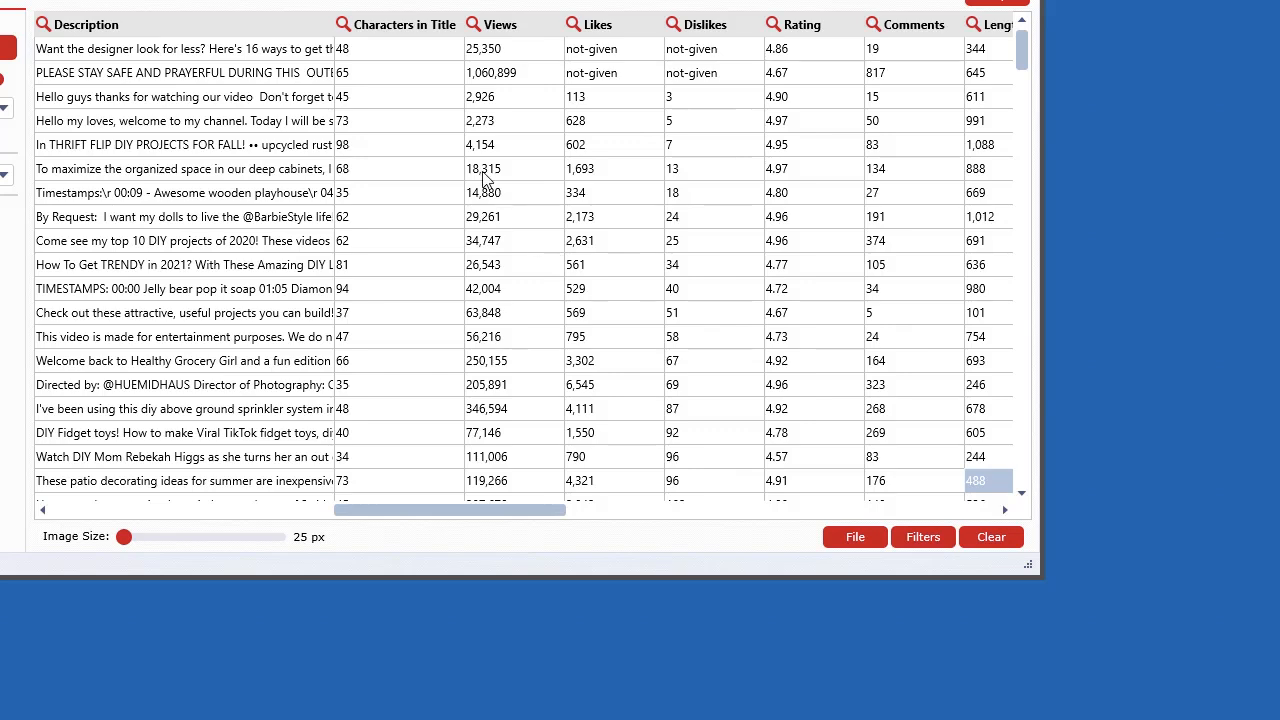
- Load the filter file videos-filters.tvff directly from the main window into the Videos table and clear the filters again
left_click(929, 537)
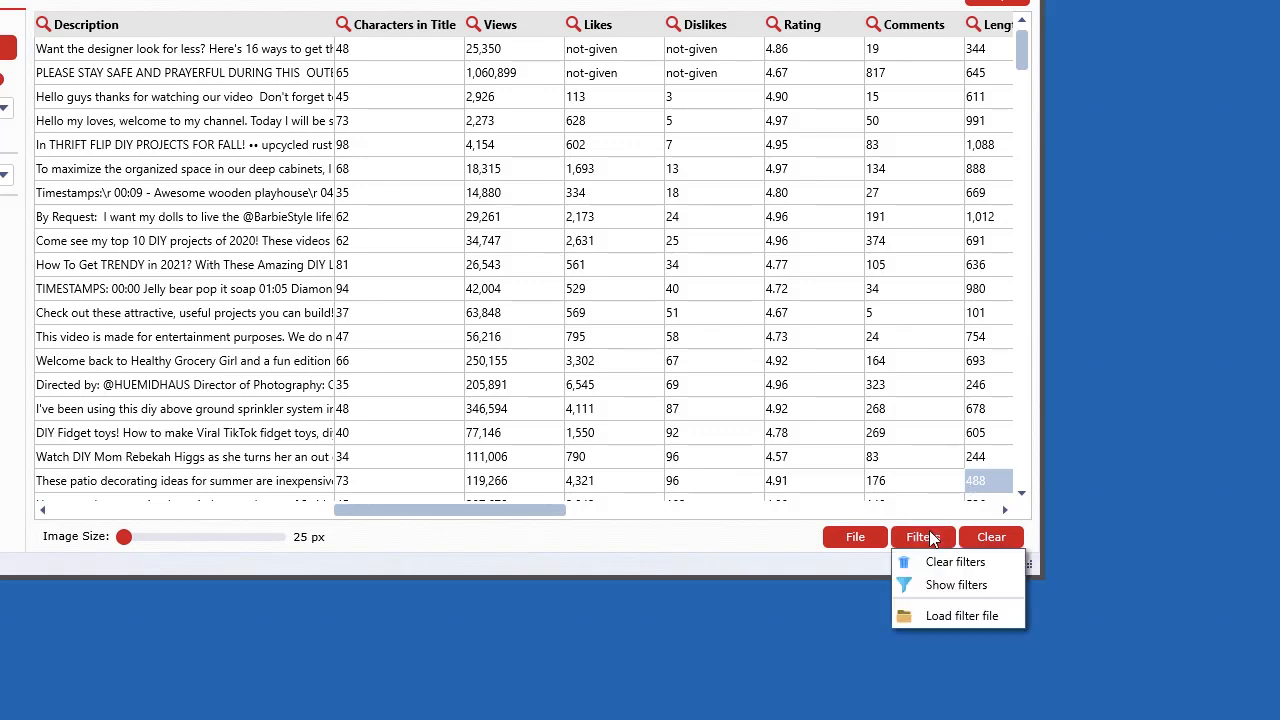
left_click(972, 615)
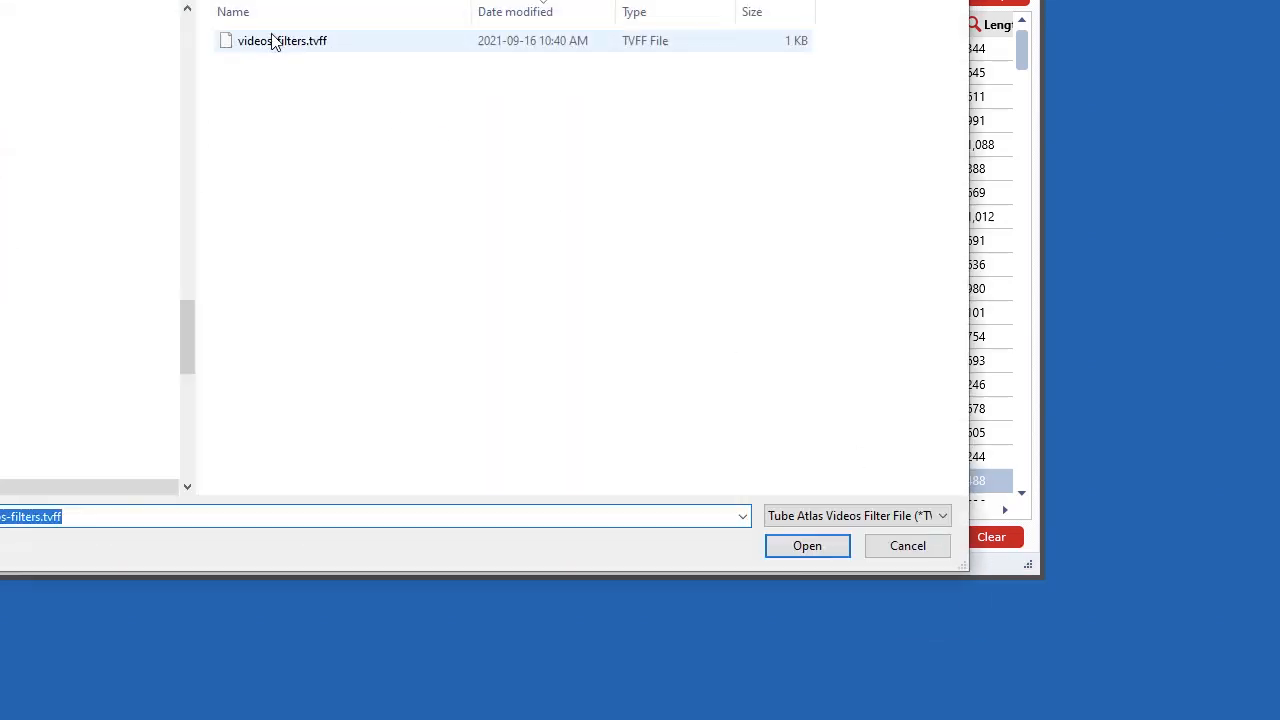
double_click(274, 48)
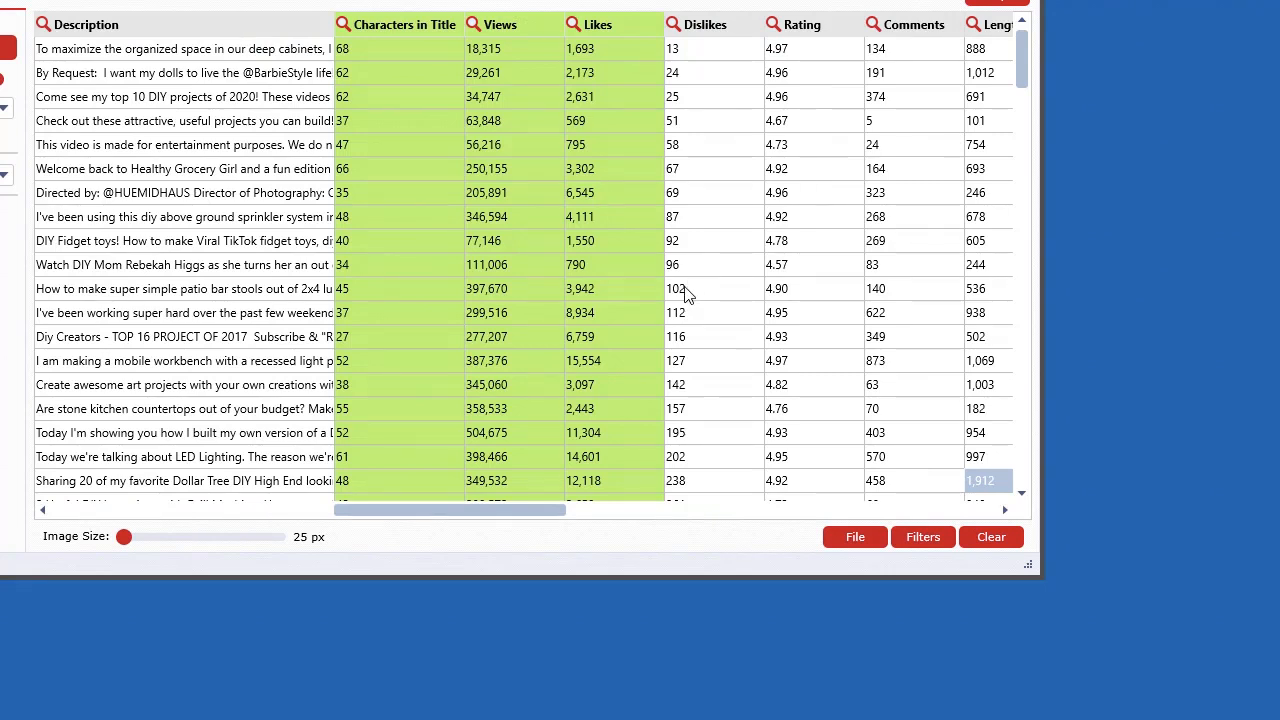
left_click(930, 541)
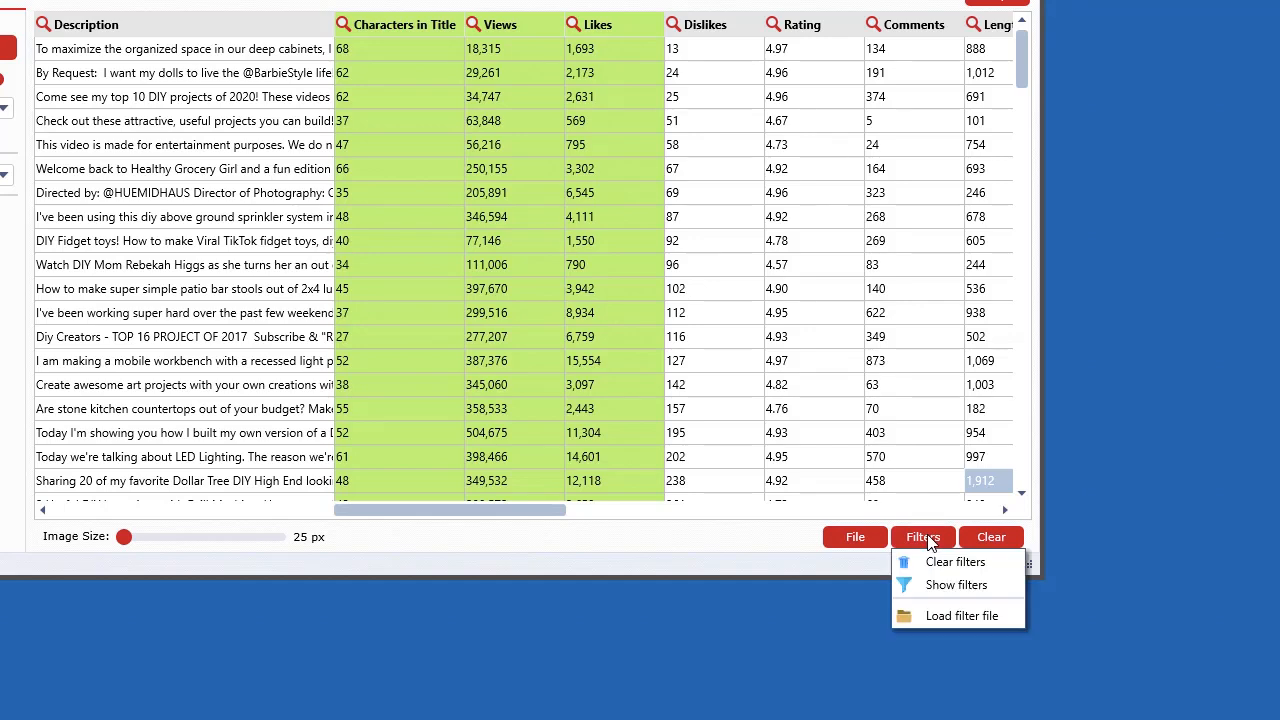
left_click(944, 562)
- Load the saved filter file videos-filters.tvff through the Videos table's own context options
right_click(451, 107)
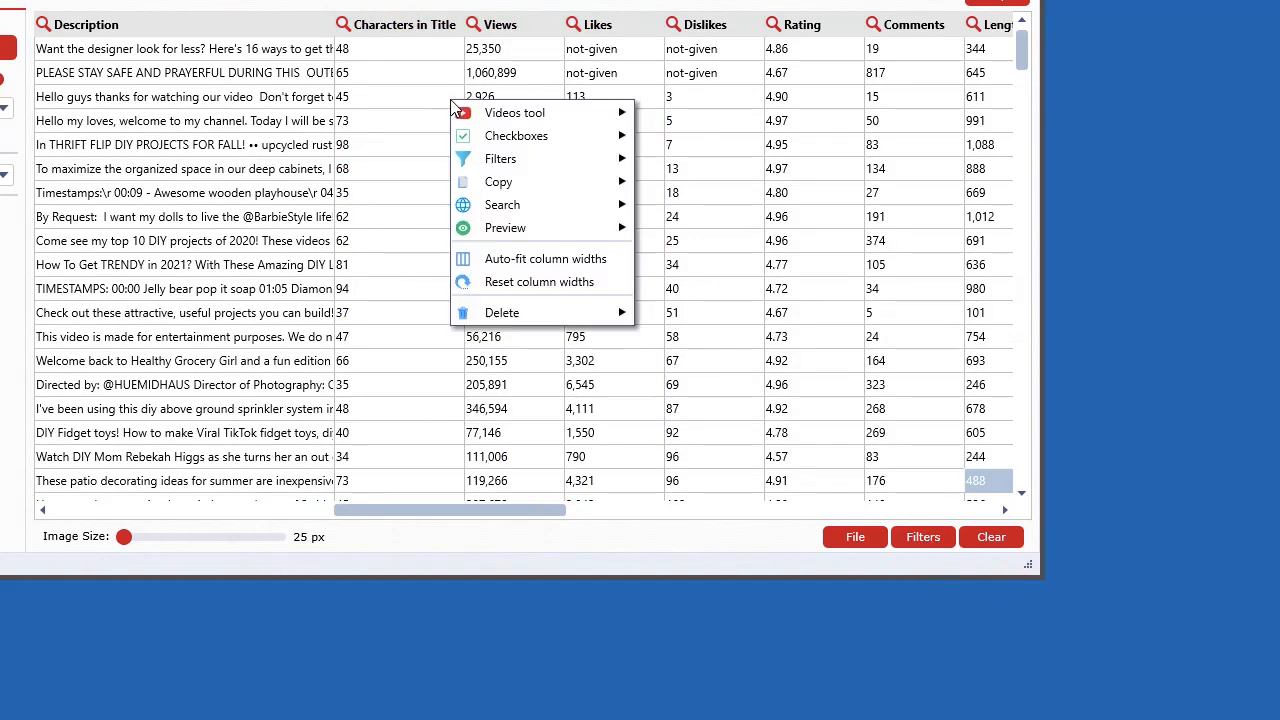
mouse_move(535, 163)
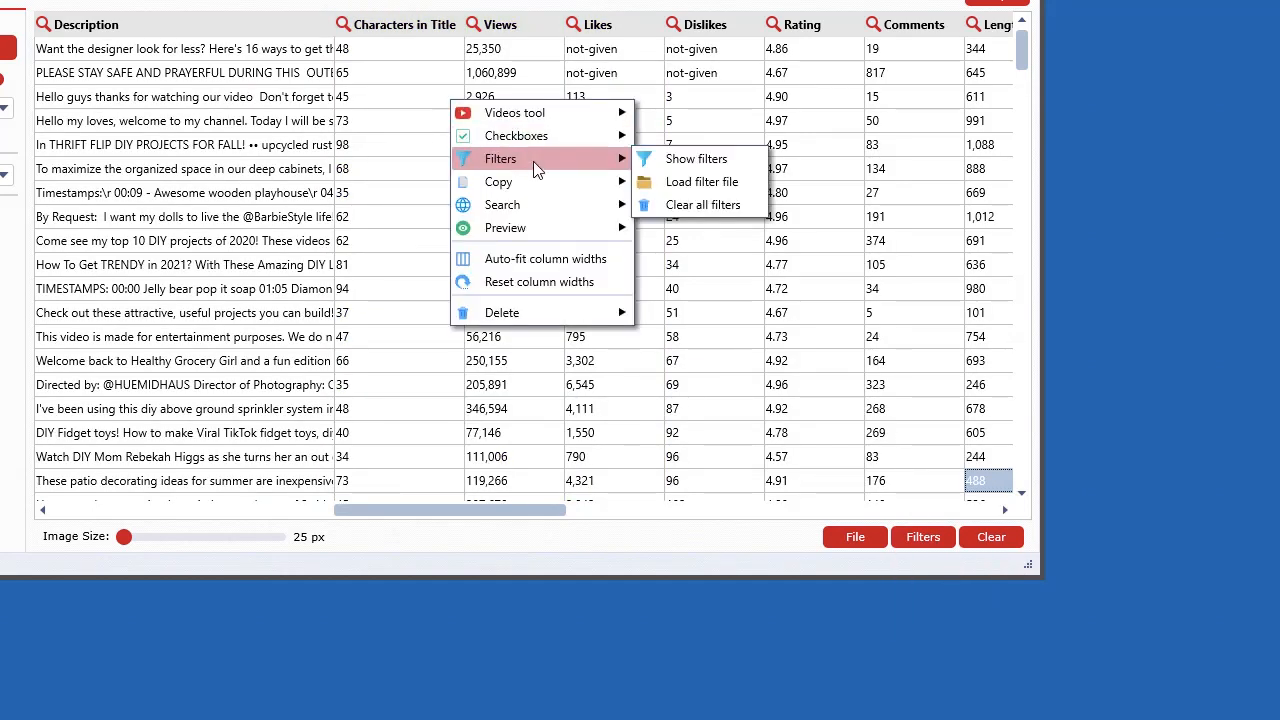
left_click(706, 183)
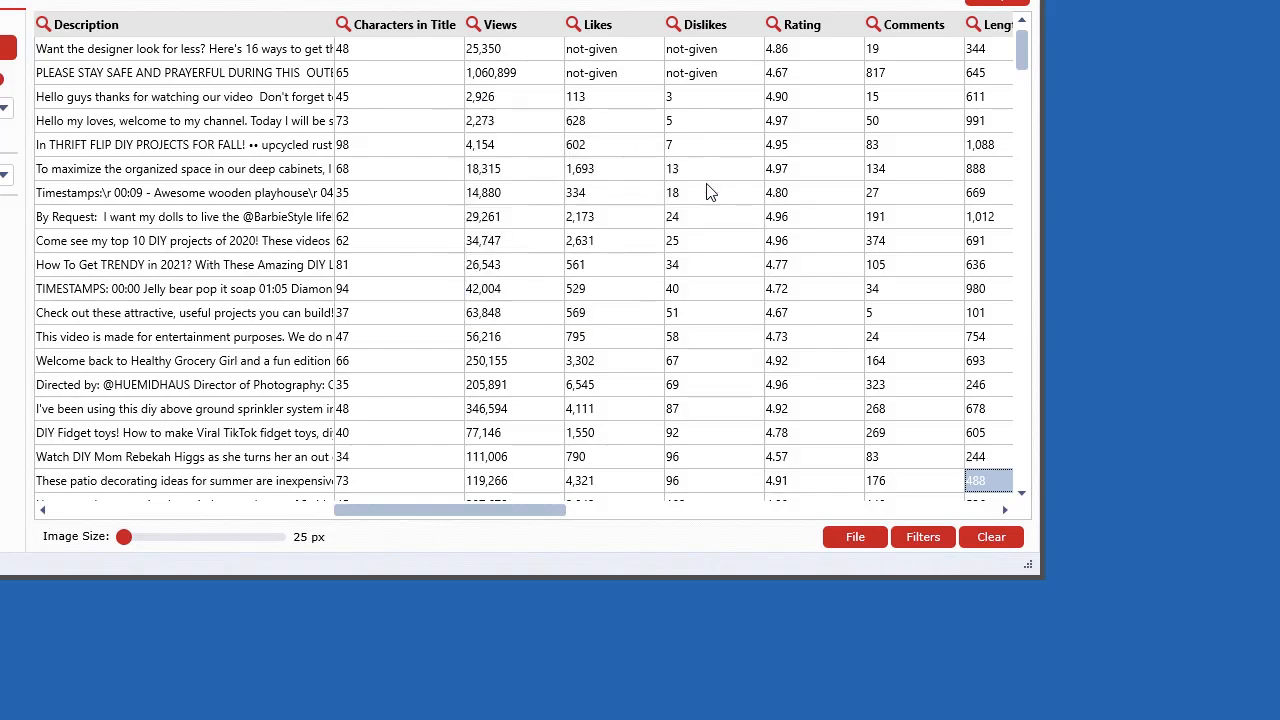
double_click(288, 46)
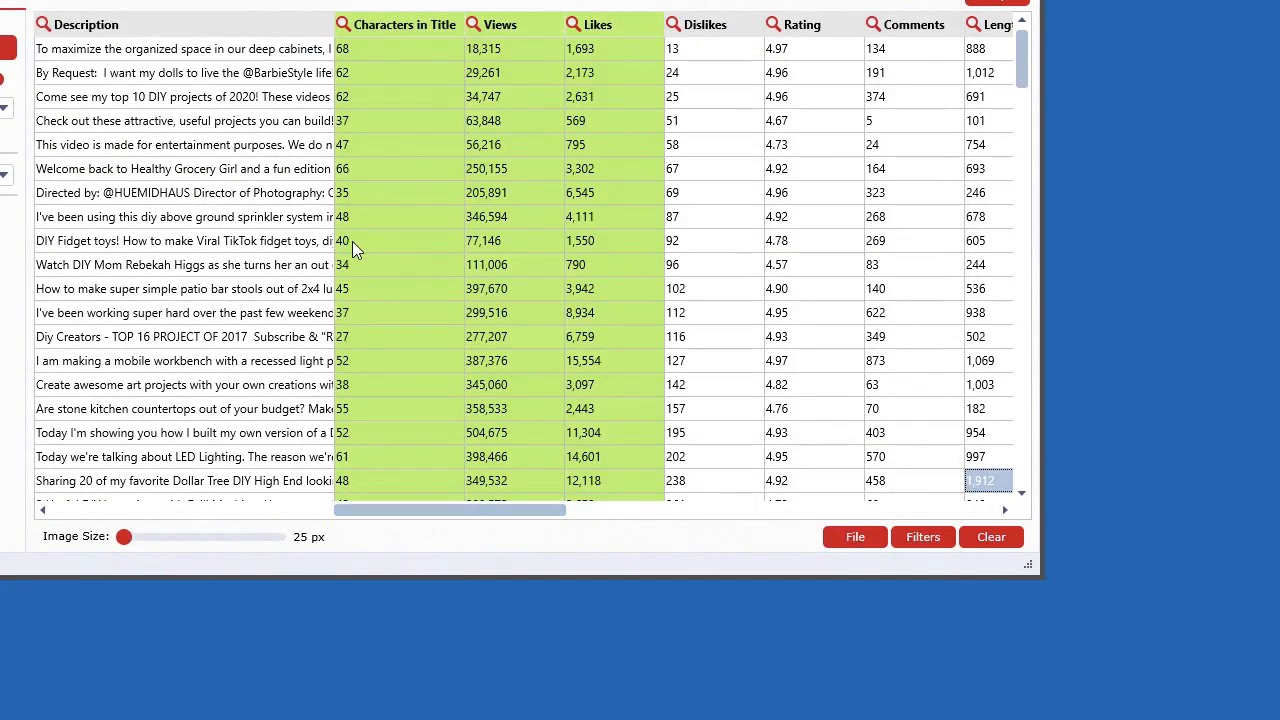
left_click_drag(496, 507, 511, 531)
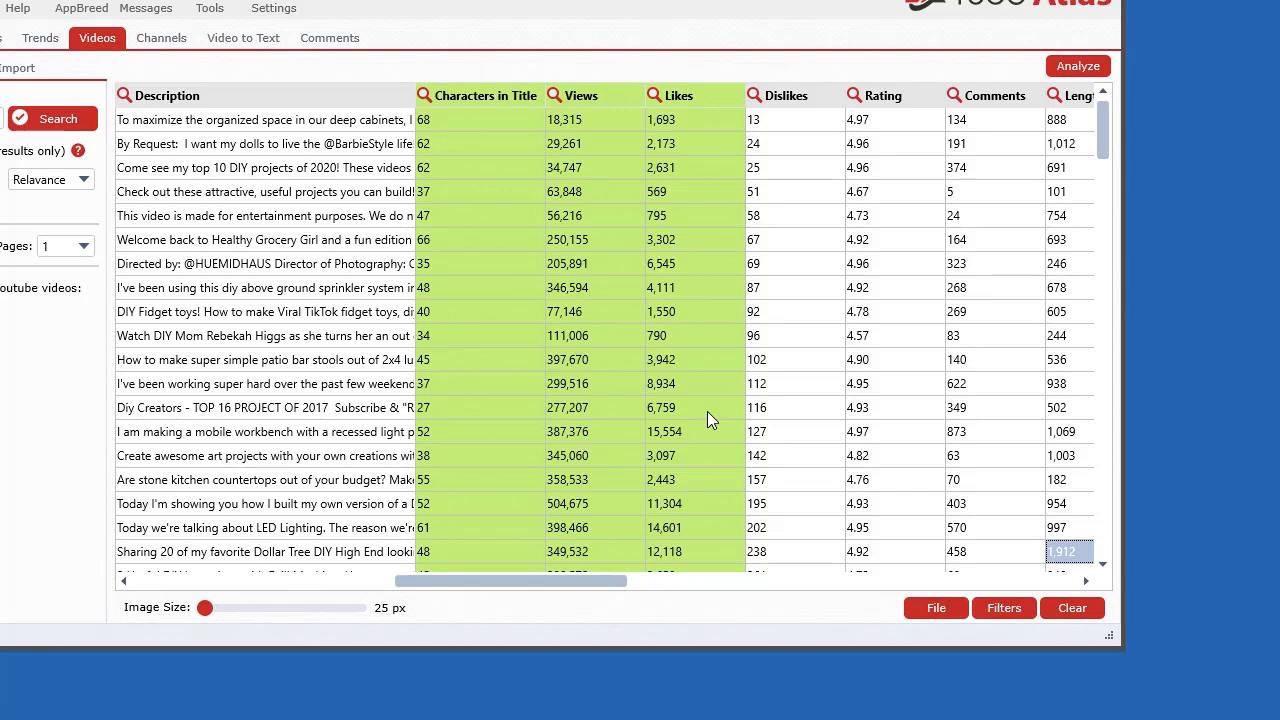
mouse_move(601, 573)
left_mouse_down()
mouse_move(789, 580)
mouse_move(611, 580)
left_mouse_up()
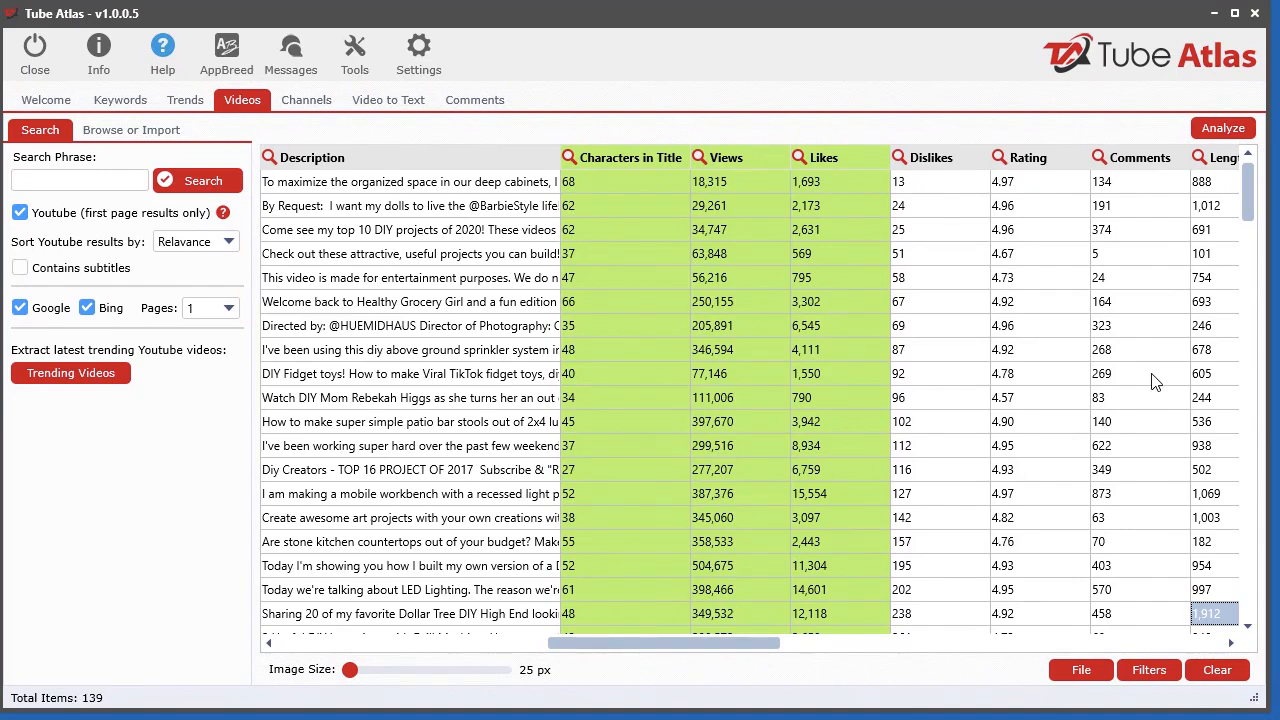
left_click_drag(700, 645, 663, 660)
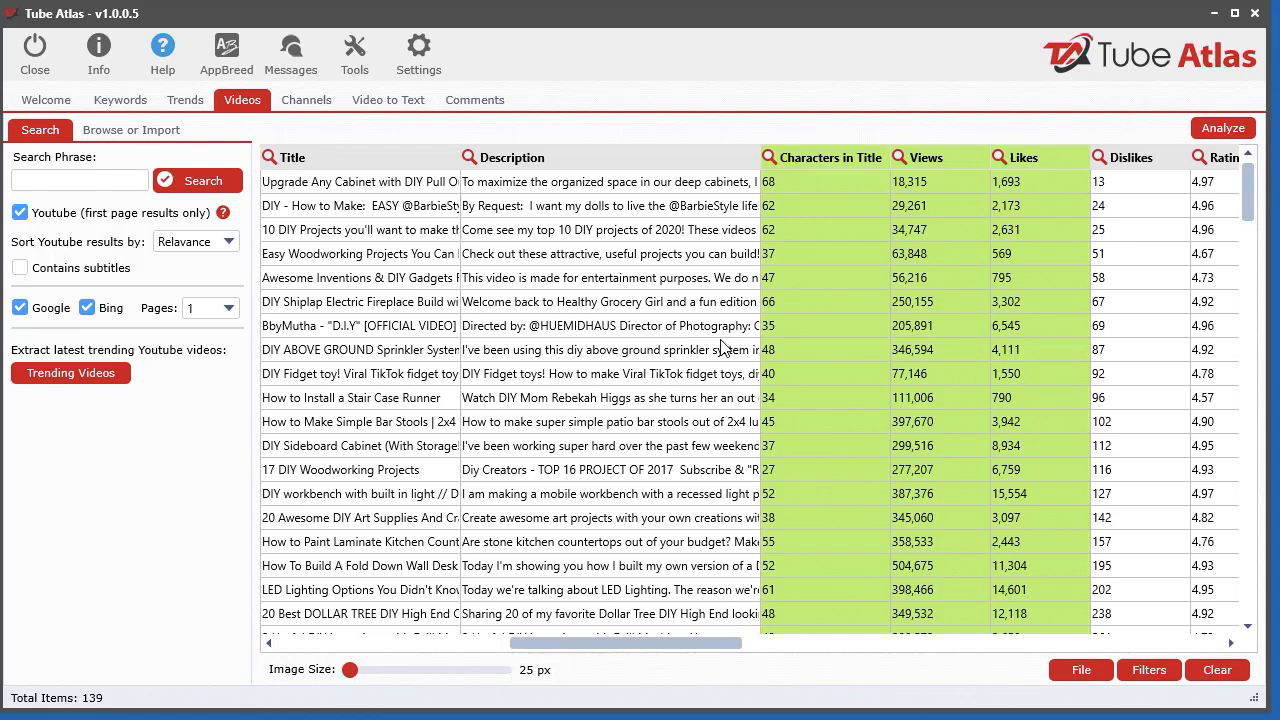